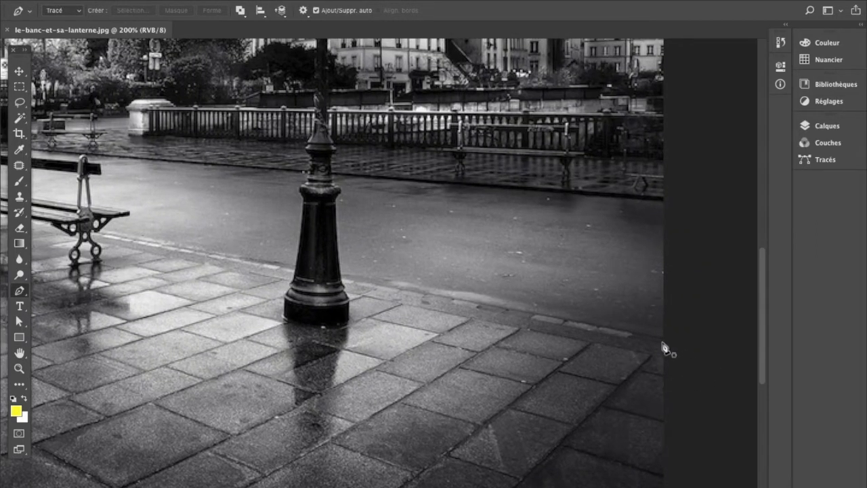
- Start a pen path at the image's right edge and trace the kerb line and the right side of the lamppost
{"action": "left_click", "coordinate": [648, 357]}
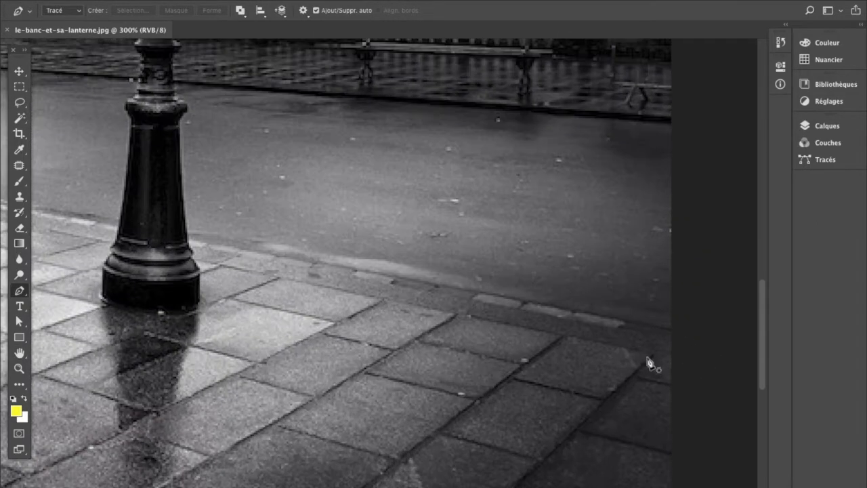
{"action": "left_click", "coordinate": [674, 333]}
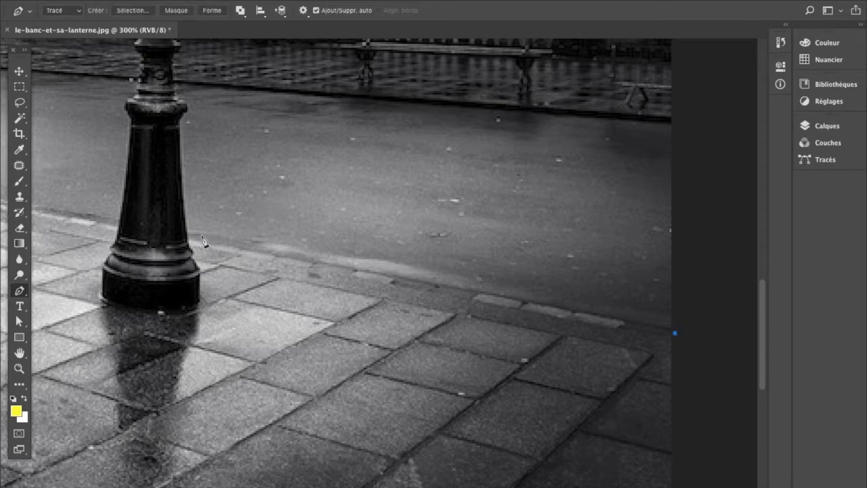
{"action": "left_click_drag", "start_coordinate": [218, 192], "coordinate": [374, 405]}
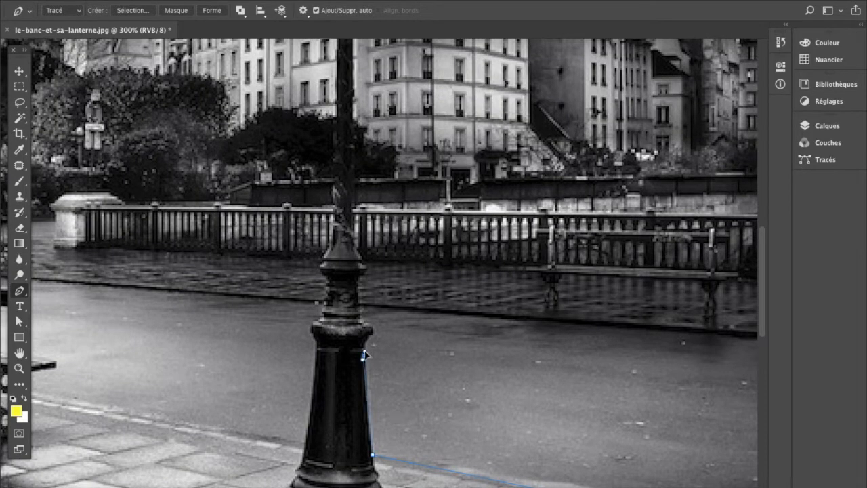
{"action": "scroll", "coordinate": [366, 282], "scroll_direction": "up", "scroll_amount": 10}
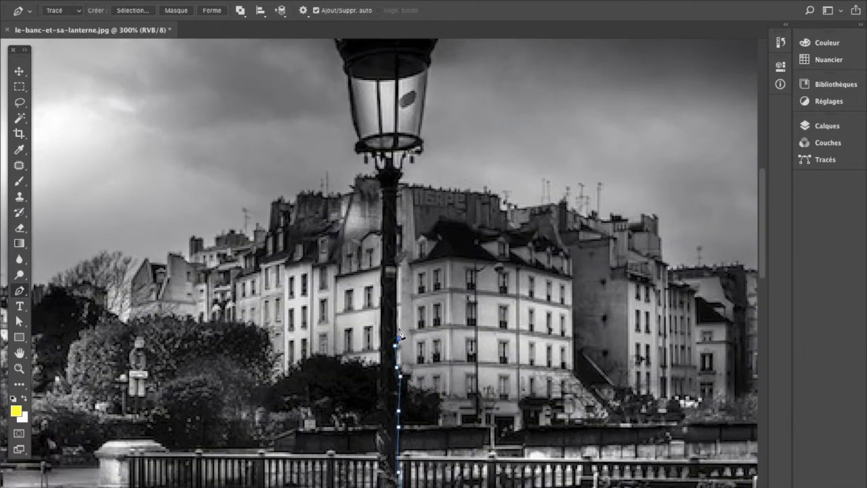
{"action": "scroll", "coordinate": [412, 170], "scroll_direction": "up", "scroll_amount": 5}
{"action": "left_click", "coordinate": [427, 239]}
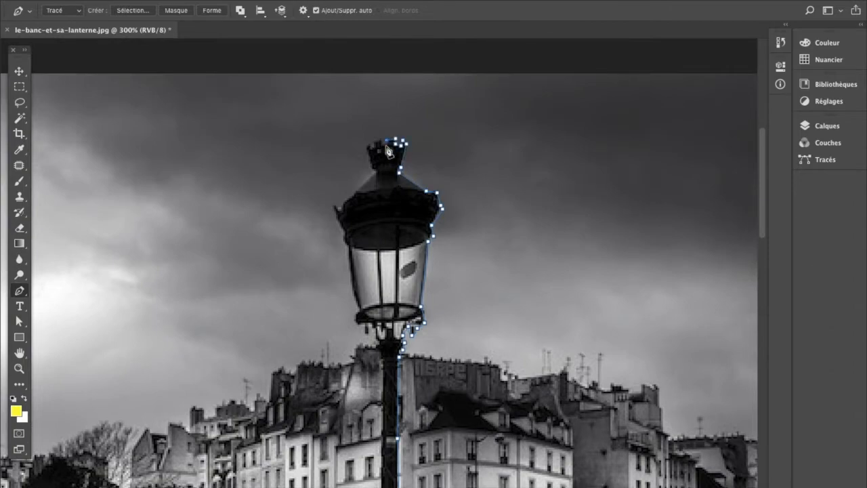
- Continue the path around the left side of the lantern head and down the left side of the lamppost to its base
{"action": "left_click", "coordinate": [376, 173]}
{"action": "left_click", "coordinate": [354, 196]}
{"action": "left_click", "coordinate": [345, 202]}
{"action": "left_click", "coordinate": [342, 210]}
{"action": "left_click", "coordinate": [333, 203]}
{"action": "left_click", "coordinate": [338, 214]}
{"action": "left_click", "coordinate": [337, 218]}
{"action": "left_click", "coordinate": [339, 225]}
{"action": "scroll", "coordinate": [362, 316], "scroll_direction": "down", "scroll_amount": 15}
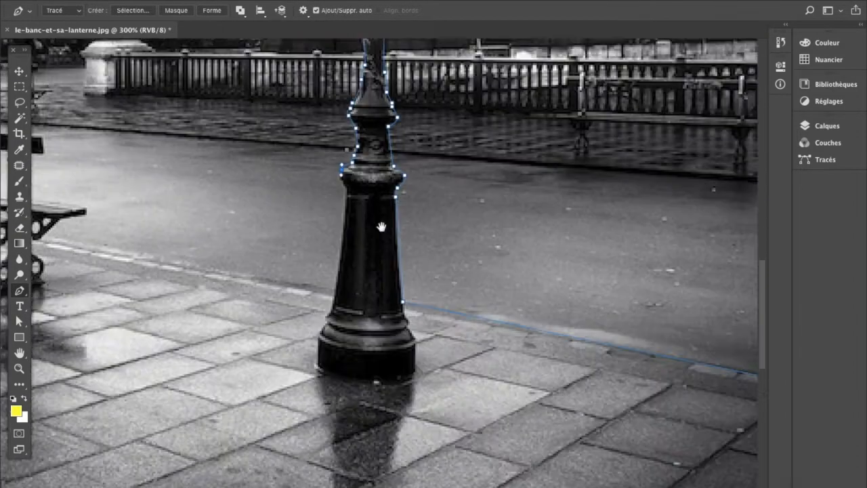
{"action": "left_click_drag", "start_coordinate": [381, 227], "coordinate": [381, 212]}
{"action": "left_click", "coordinate": [340, 244]}
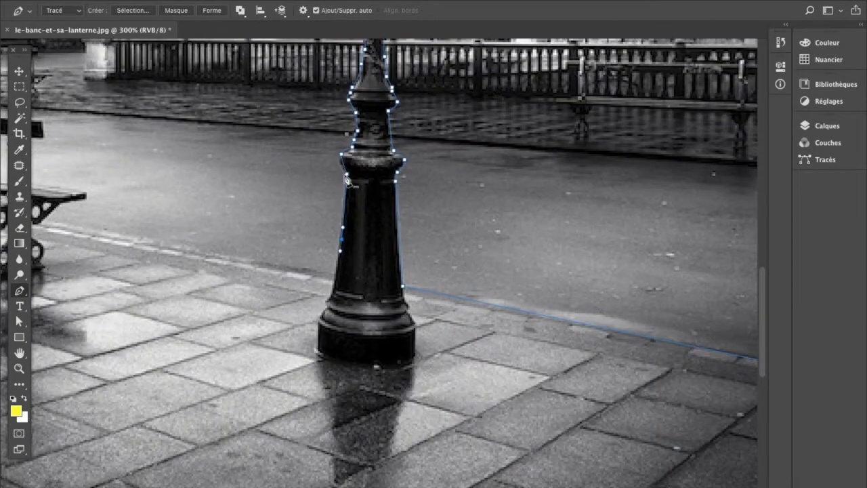
- Extend the path along the kerb and around the outline of the bench's seat and backrest
{"action": "left_click_drag", "start_coordinate": [325, 224], "coordinate": [596, 316]}
{"action": "left_click", "coordinate": [312, 319]}
{"action": "left_click", "coordinate": [358, 289]}
{"action": "left_click", "coordinate": [300, 282]}
{"action": "left_click", "coordinate": [289, 204]}
{"action": "left_click_drag", "start_coordinate": [197, 196], "coordinate": [342, 210]}
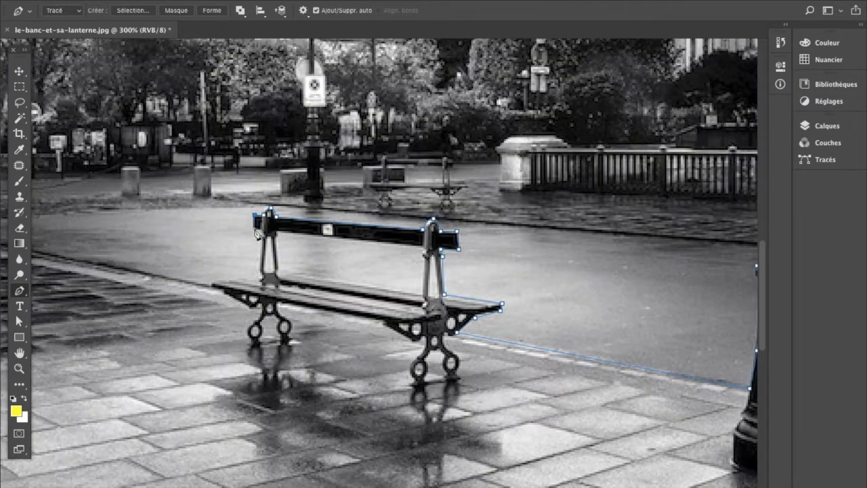
{"action": "left_click", "coordinate": [255, 229]}
{"action": "left_click", "coordinate": [273, 207]}
- Finish the path along the left pavement edge and close it around the outside of the canvas, enclosing the whole pavement
{"action": "key", "text": "super+minus"}
{"action": "key", "text": "super+minus"}
{"action": "left_click", "coordinate": [80, 297]}
{"action": "left_click", "coordinate": [80, 473]}
{"action": "left_click", "coordinate": [678, 472]}
{"action": "left_click", "coordinate": [678, 382]}
{"action": "left_click", "coordinate": [666, 381]}
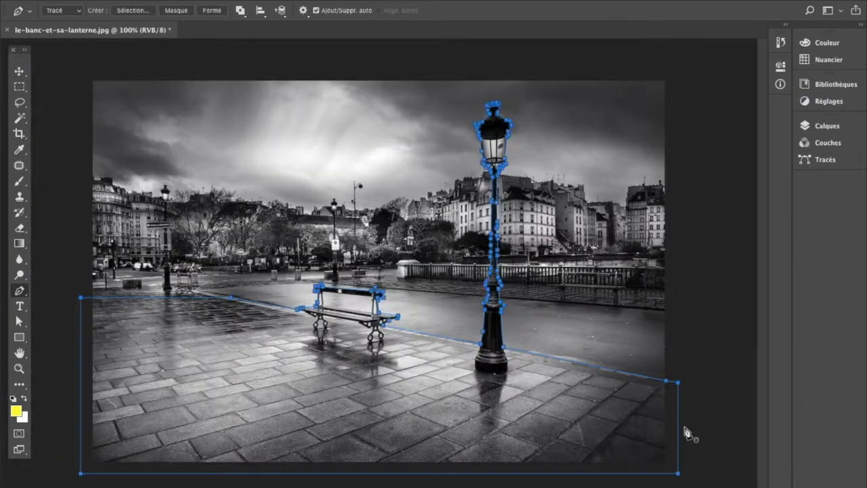
- Load the pavement, bench and lamppost path as a selection
{"action": "left_click", "coordinate": [825, 159]}
{"action": "left_click", "coordinate": [704, 427]}
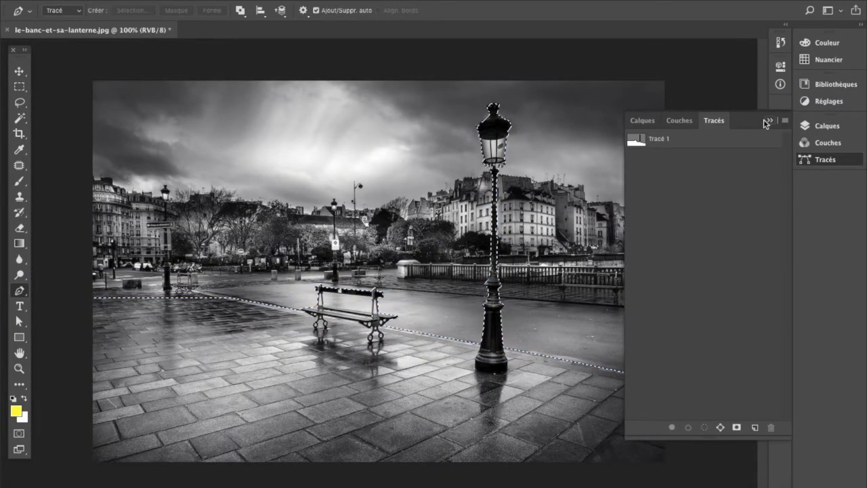
{"action": "left_click", "coordinate": [768, 121]}
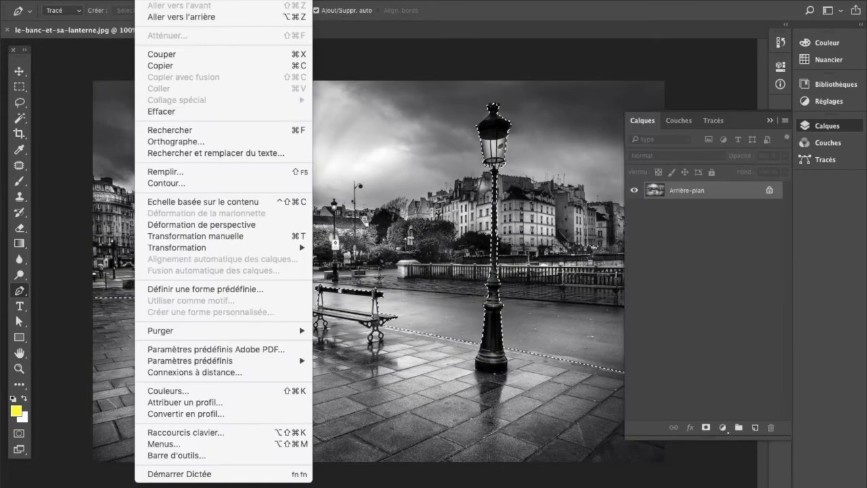
- Cut the selected foreground out of the background and paste it in place on a new layer
{"action": "left_click", "coordinate": [173, 55]}
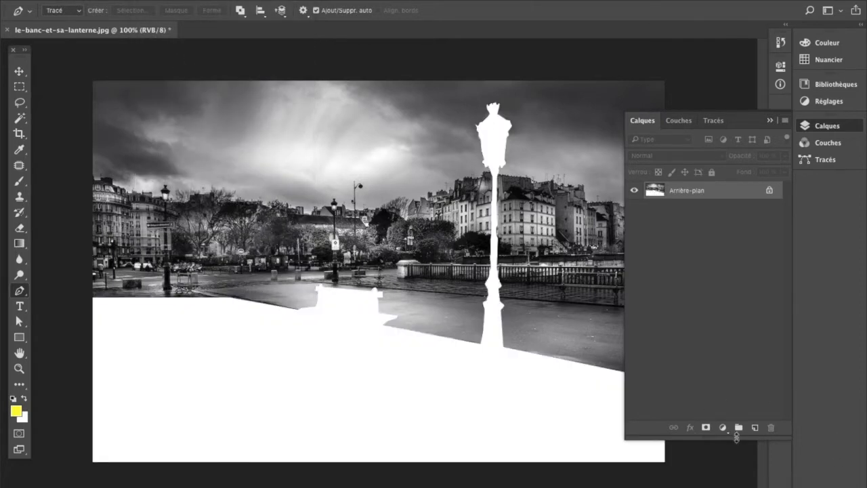
{"action": "left_click", "coordinate": [755, 429]}
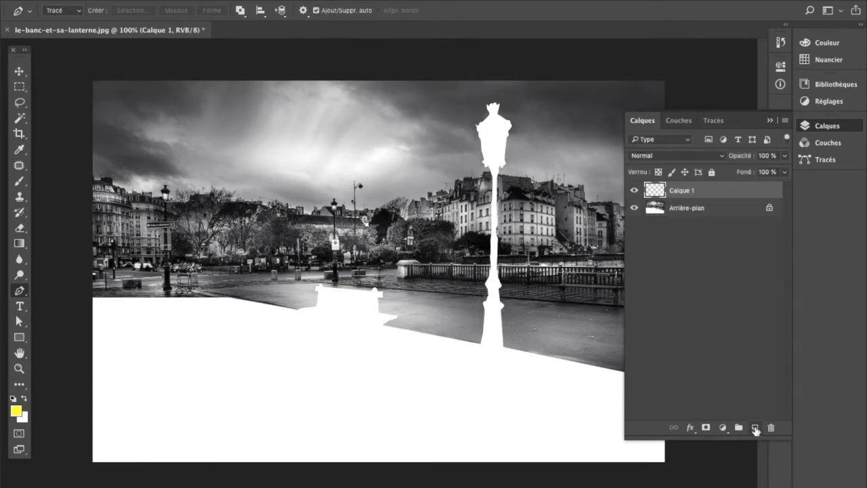
{"action": "left_click", "coordinate": [153, 0]}
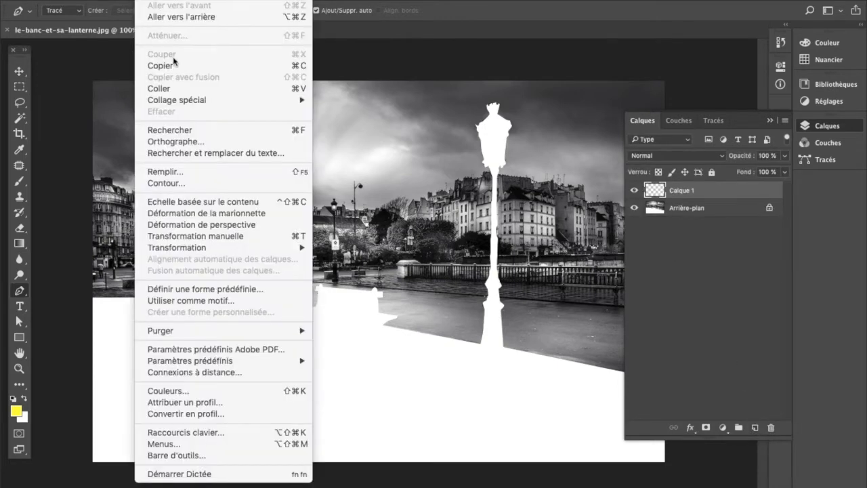
{"action": "mouse_move", "coordinate": [191, 103]}
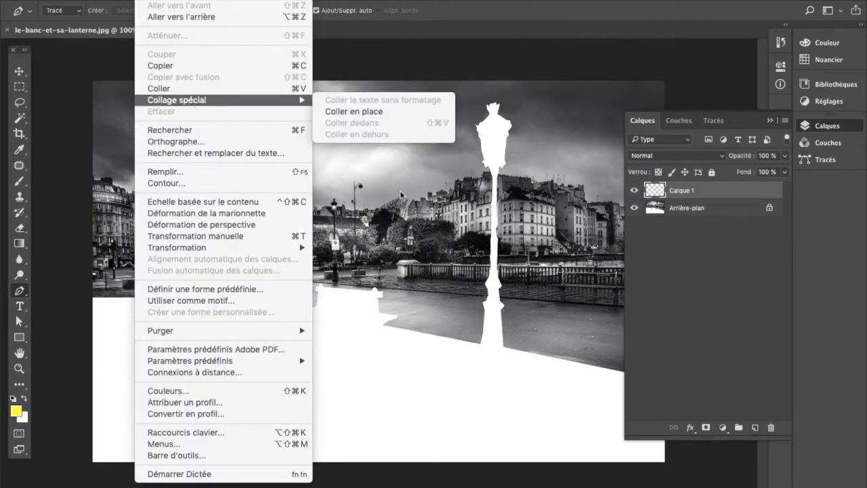
{"action": "left_click", "coordinate": [380, 112]}
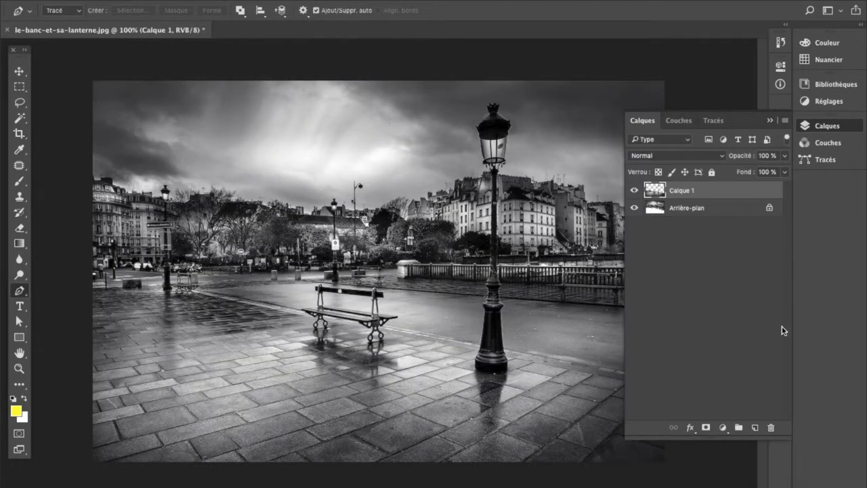
- Toggle the visibility of the foreground layer Calque 1 and leave it hidden
{"action": "left_click", "coordinate": [634, 192]}
{"action": "left_click", "coordinate": [634, 192]}
{"action": "left_click", "coordinate": [634, 192]}
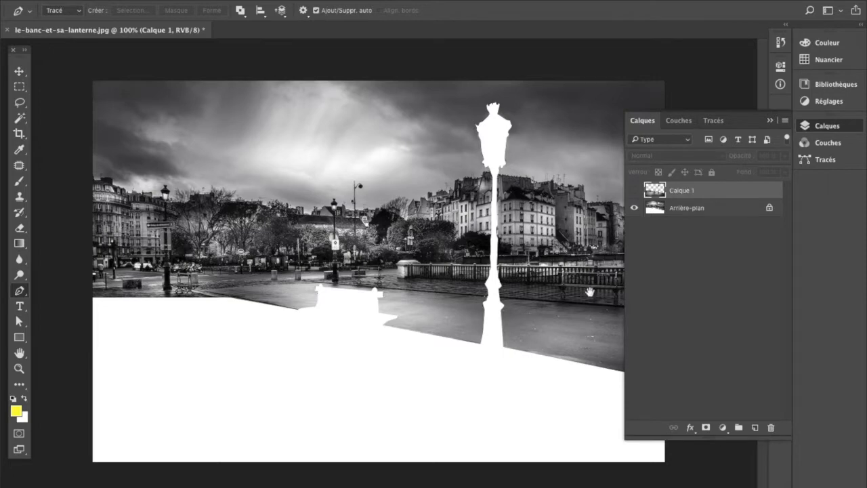
{"action": "left_click", "coordinate": [567, 368], "text": "super"}
{"action": "scroll", "coordinate": [529, 237], "scroll_direction": "up", "scroll_amount": 1}
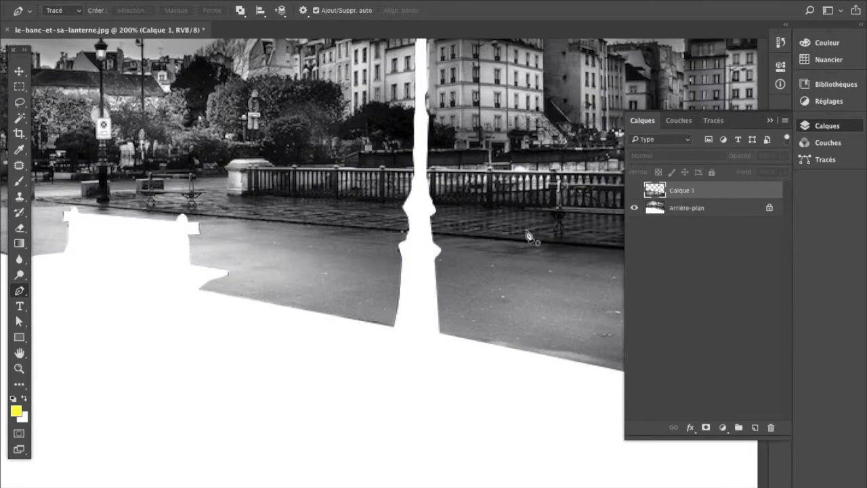
- Activate the Clone Stamp and convert the locked Arrière-plan into a regular layer named Calque 0
{"action": "left_click", "coordinate": [19, 197]}
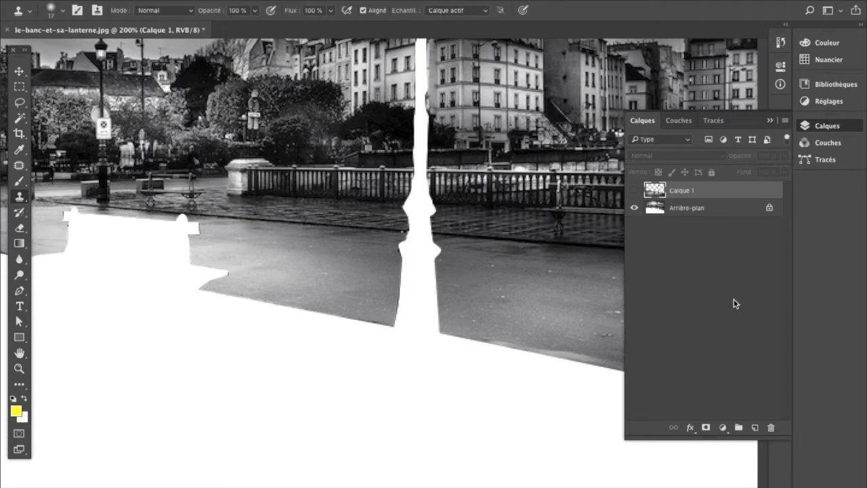
{"action": "double_click", "coordinate": [656, 210]}
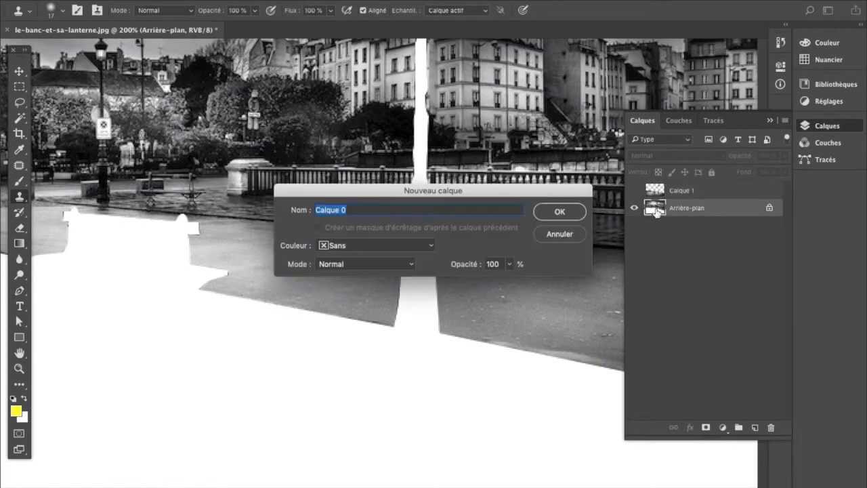
{"action": "left_click", "coordinate": [570, 212]}
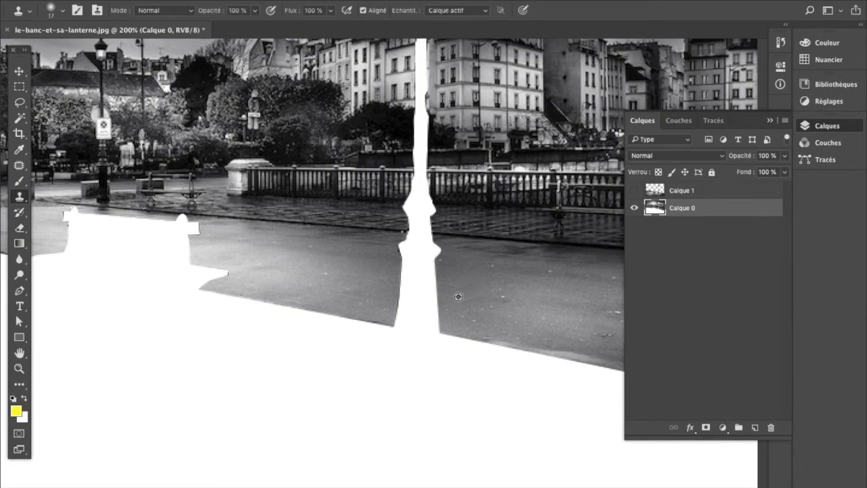
- Clone road texture over the white silhouettes of the lamppost base and the bench on Calque 0
{"action": "mouse_move", "coordinate": [443, 316]}
{"action": "left_mouse_down"}
{"action": "mouse_move", "coordinate": [432, 276]}
{"action": "mouse_move", "coordinate": [407, 313]}
{"action": "mouse_move", "coordinate": [456, 330]}
{"action": "mouse_move", "coordinate": [409, 287]}
{"action": "left_mouse_up"}
{"action": "key", "text": "super+minus"}
{"action": "key", "text": "super+plus"}
{"action": "left_click", "coordinate": [634, 191]}
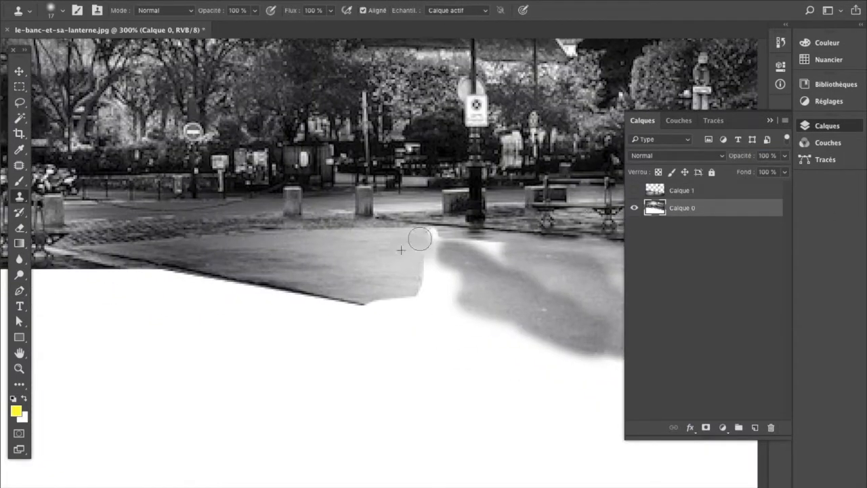
{"action": "left_click_drag", "start_coordinate": [418, 240], "coordinate": [387, 265]}
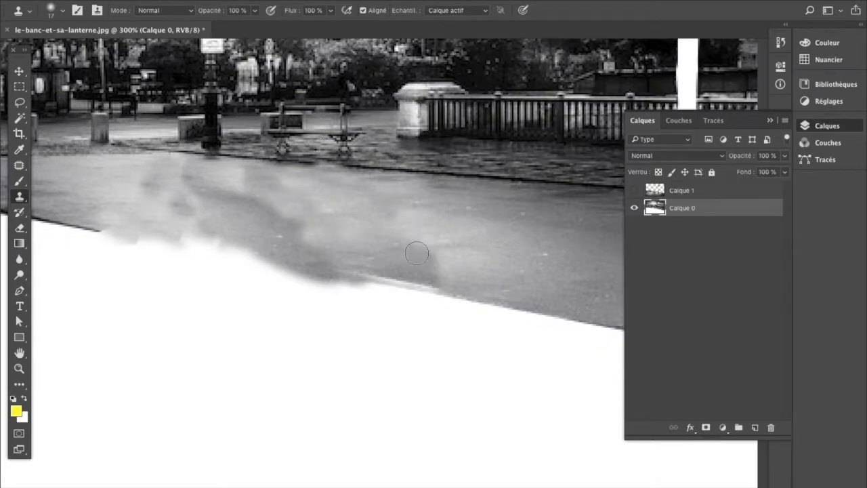
{"action": "scroll", "coordinate": [401, 275], "scroll_direction": "up", "scroll_amount": 3}
{"action": "left_click_drag", "start_coordinate": [407, 312], "coordinate": [437, 312]}
{"action": "mouse_move", "coordinate": [393, 277]}
{"action": "left_mouse_down"}
{"action": "mouse_move", "coordinate": [309, 288]}
{"action": "mouse_move", "coordinate": [252, 276]}
{"action": "left_mouse_up"}
- Select a strip along the lower edge of the road on Calque 0 with the Polygonal Lasso
{"action": "key", "text": "super+minus"}
{"action": "left_click", "coordinate": [19, 103]}
{"action": "left_click", "coordinate": [87, 292]}
{"action": "left_click", "coordinate": [232, 292]}
{"action": "left_click", "coordinate": [712, 453]}
{"action": "left_click", "coordinate": [221, 309]}
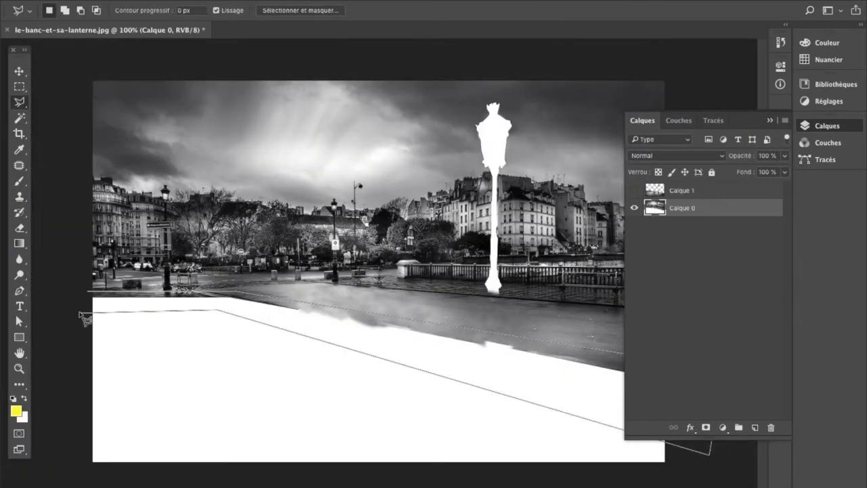
{"action": "left_click", "coordinate": [88, 294]}
- Move the selected road strip downward to extend the ground into the white area, and deselect it
{"action": "key", "text": "v"}
{"action": "left_click_drag", "start_coordinate": [476, 343], "coordinate": [477, 357]}
{"action": "left_click", "coordinate": [826, 126]}
{"action": "key", "text": "super+d"}
- Clone ground texture over the white gaps and repeated seams in the extended strip on Calque 0
{"action": "scroll", "coordinate": [75, 317], "scroll_direction": "up", "scroll_amount": 1}
{"action": "left_click", "coordinate": [19, 197]}
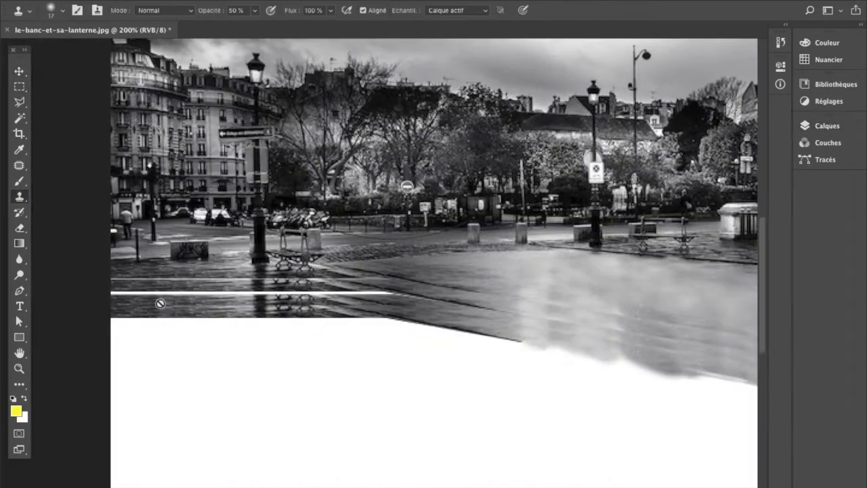
{"action": "left_click", "coordinate": [826, 126]}
{"action": "left_click", "coordinate": [705, 220]}
{"action": "left_click", "coordinate": [827, 126]}
{"action": "left_click_drag", "start_coordinate": [255, 11], "coordinate": [287, 26]}
{"action": "left_click_drag", "start_coordinate": [115, 293], "coordinate": [373, 294]}
{"action": "mouse_move", "coordinate": [437, 300]}
{"action": "left_mouse_down"}
{"action": "mouse_move", "coordinate": [366, 286]}
{"action": "mouse_move", "coordinate": [325, 298]}
{"action": "left_mouse_up"}
{"action": "key", "text": "super+plus"}
{"action": "left_click_drag", "start_coordinate": [712, 352], "coordinate": [460, 251]}
- Show the Calque 1 foreground and shift it over the retouched background to check the coverage
{"action": "key", "text": "super+minus"}
{"action": "key", "text": "super+minus"}
{"action": "left_click", "coordinate": [827, 126]}
{"action": "left_click", "coordinate": [633, 191]}
{"action": "left_click", "coordinate": [704, 191]}
{"action": "key", "text": "v"}
{"action": "left_click_drag", "start_coordinate": [542, 331], "coordinate": [562, 331]}
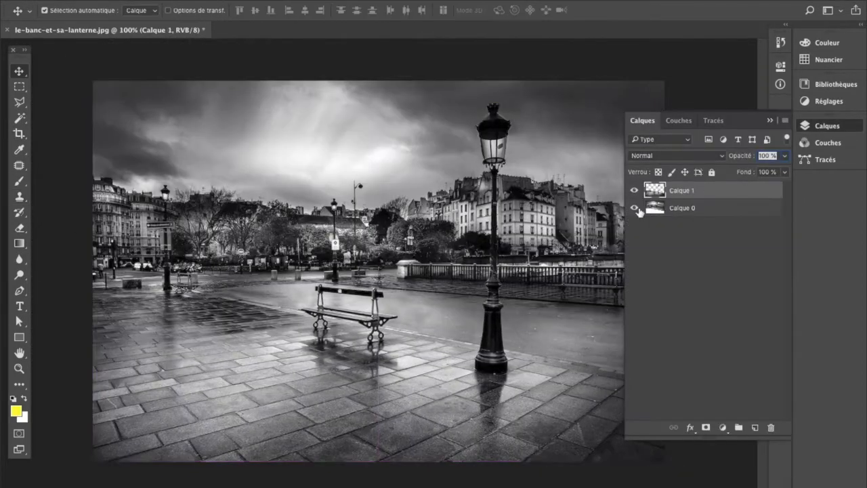
- Hide Calque 1 and clone sky over the white silhouette of the lantern head on Calque 0
{"action": "left_click", "coordinate": [634, 191]}
{"action": "left_click", "coordinate": [705, 208]}
{"action": "key", "text": "super+plus"}
{"action": "right_click", "coordinate": [461, 163]}
{"action": "mouse_move", "coordinate": [400, 193]}
{"action": "left_mouse_down"}
{"action": "mouse_move", "coordinate": [408, 237]}
{"action": "mouse_move", "coordinate": [428, 262]}
{"action": "left_mouse_up"}
{"action": "key", "text": "super+plus"}
{"action": "left_click_drag", "start_coordinate": [413, 159], "coordinate": [478, 169]}
{"action": "right_click", "coordinate": [527, 158]}
- Clone rooftops, building facades and trees over the remaining white silhouette of the lamppost's pole on Calque 0
{"action": "left_click", "coordinate": [501, 199], "text": "alt"}
{"action": "left_click", "coordinate": [407, 299], "text": "alt"}
{"action": "mouse_move", "coordinate": [440, 205]}
{"action": "left_mouse_down"}
{"action": "mouse_move", "coordinate": [455, 227]}
{"action": "mouse_move", "coordinate": [448, 318]}
{"action": "left_mouse_up"}
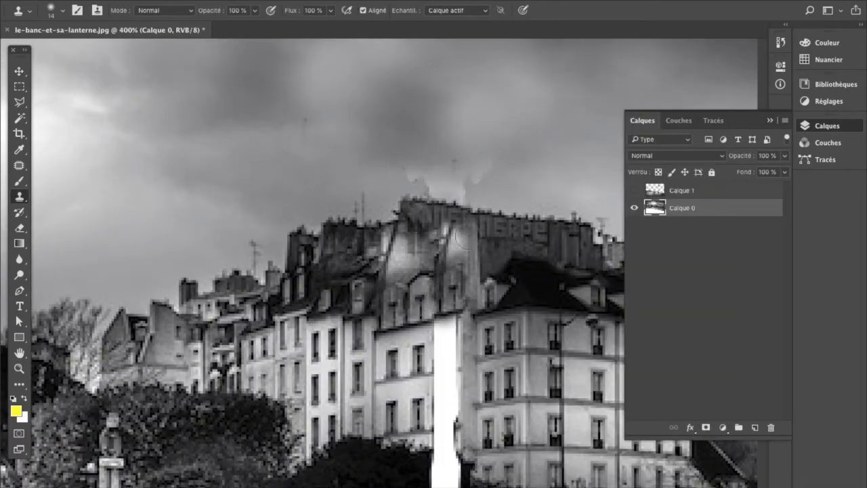
{"action": "left_click_drag", "start_coordinate": [445, 350], "coordinate": [444, 233]}
{"action": "left_click", "coordinate": [397, 231], "text": "alt"}
{"action": "left_click_drag", "start_coordinate": [446, 203], "coordinate": [450, 353]}
{"action": "left_click_drag", "start_coordinate": [500, 387], "coordinate": [456, 285]}
{"action": "mouse_move", "coordinate": [398, 305]}
{"action": "left_mouse_down"}
{"action": "mouse_move", "coordinate": [398, 400]}
{"action": "mouse_move", "coordinate": [434, 357]}
{"action": "left_mouse_up"}
{"action": "left_click", "coordinate": [455, 360], "text": "alt"}
{"action": "mouse_move", "coordinate": [407, 352]}
{"action": "left_mouse_down"}
{"action": "mouse_move", "coordinate": [373, 391]}
{"action": "mouse_move", "coordinate": [386, 410]}
{"action": "left_mouse_up"}
- View the whole image and toggle Calque 1 to check the retouched background
{"action": "key", "text": "super+minus"}
{"action": "key", "text": "super+minus"}
{"action": "key", "text": "super+minus"}
{"action": "left_click", "coordinate": [634, 191]}
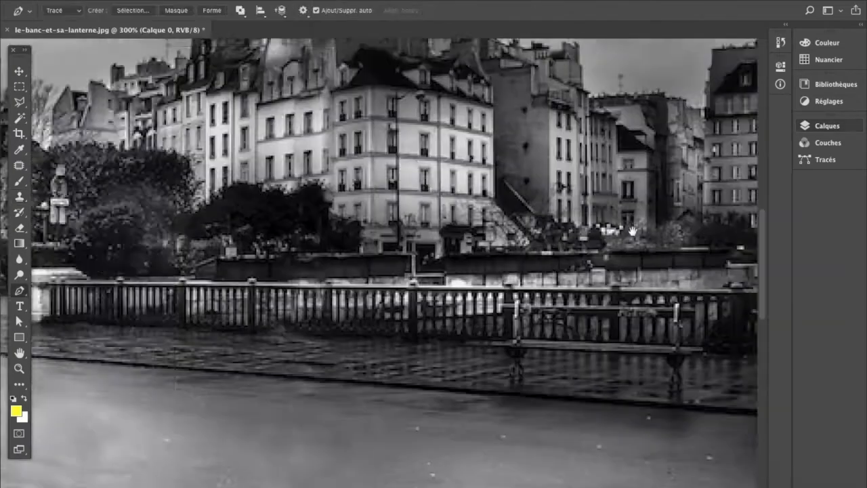
- Copy the selected area below the skyline from Calque 0 and paste it in place
{"action": "left_click_drag", "start_coordinate": [339, 271], "coordinate": [610, 278]}
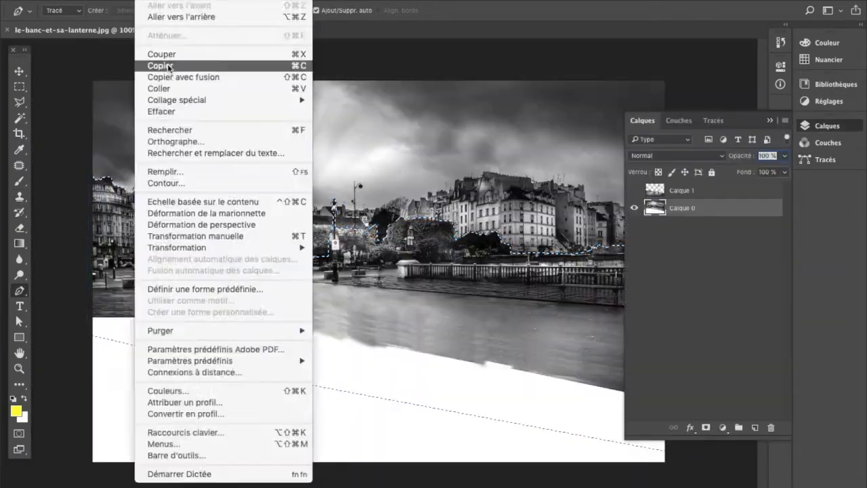
{"action": "left_click", "coordinate": [169, 66]}
{"action": "left_click", "coordinate": [401, 110]}
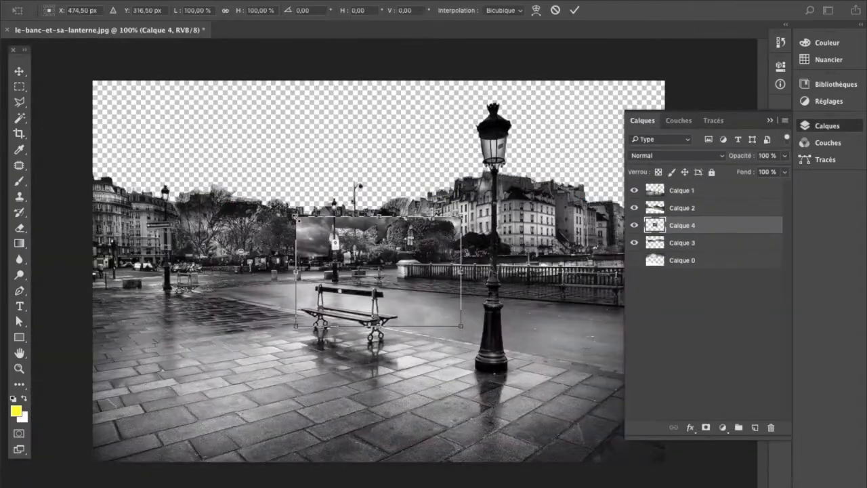
- Scale the stormy sky on Calque 4 to about 349% width and 186% height so it spans the image's full width
{"action": "left_click_drag", "start_coordinate": [296, 217], "coordinate": [87, 78]}
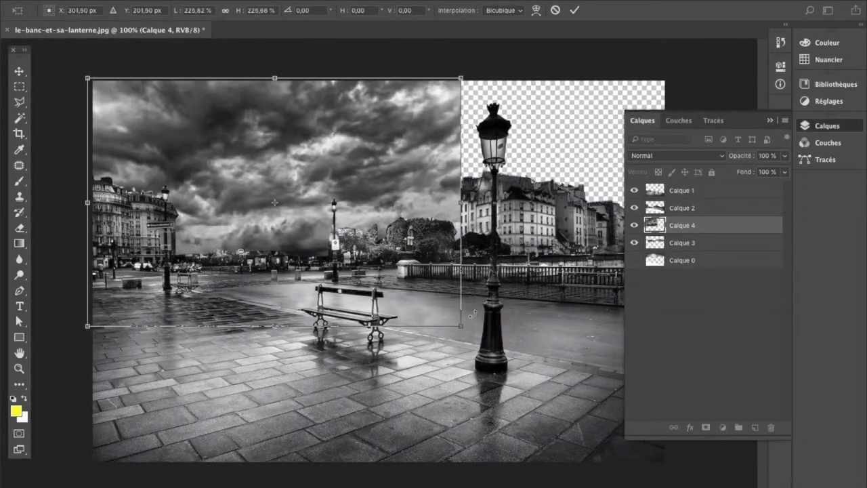
{"action": "left_click_drag", "start_coordinate": [460, 326], "coordinate": [667, 286]}
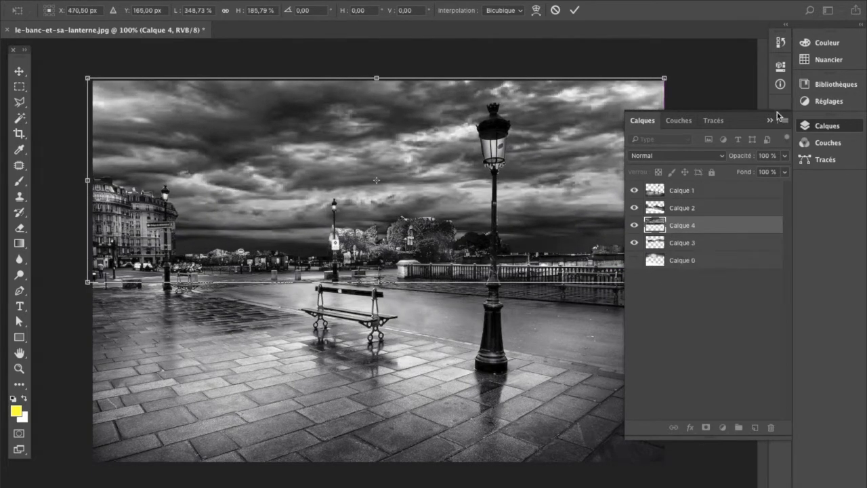
{"action": "left_click", "coordinate": [769, 121]}
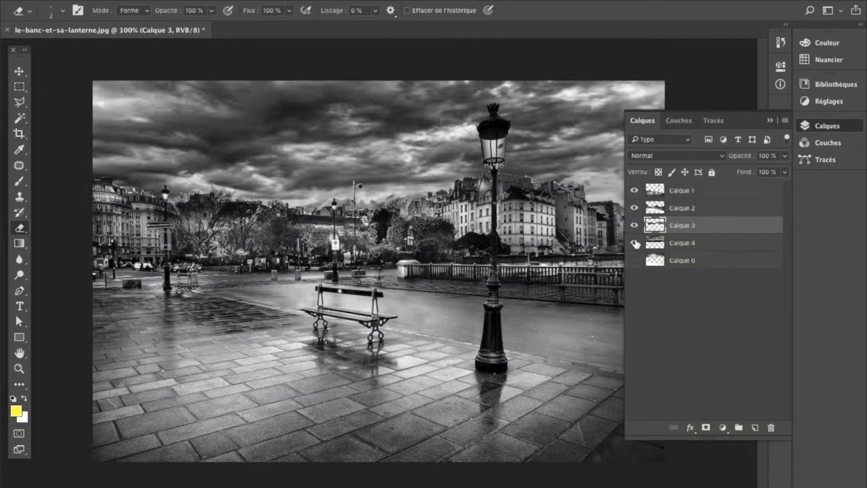
- Hide Calque 4, Calque 3, Calque 2 and Calque 1 one after another
{"action": "left_click", "coordinate": [635, 242]}
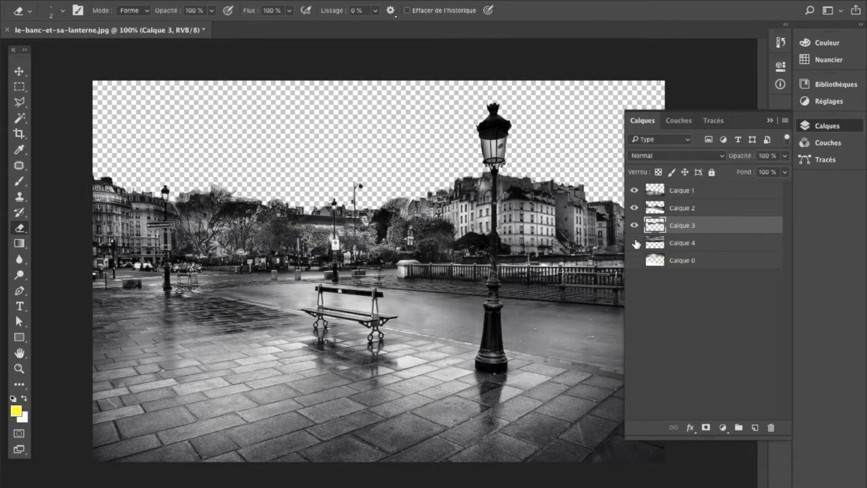
{"action": "left_click", "coordinate": [635, 225]}
{"action": "left_click", "coordinate": [635, 208]}
{"action": "left_click", "coordinate": [635, 190]}
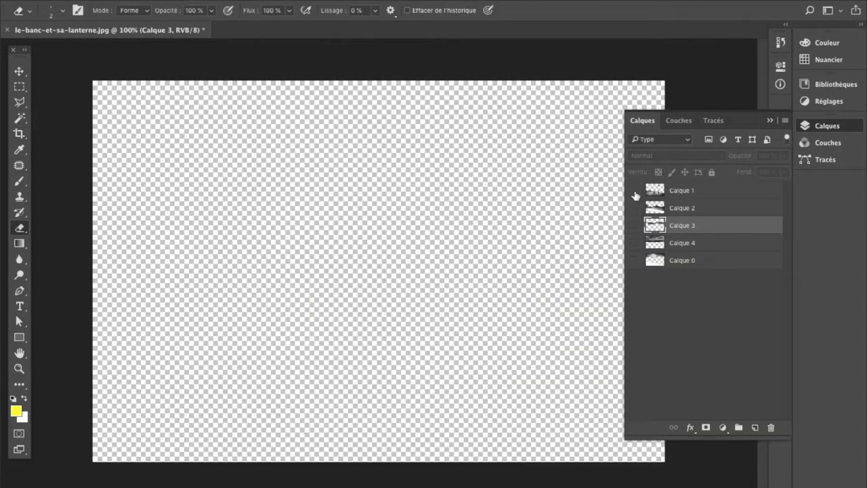
- Delete the white strip below the quay on Calque 2 and export that layer for the web as paralax3.png in the 3D_PRO folder
{"action": "left_click", "coordinate": [633, 243]}
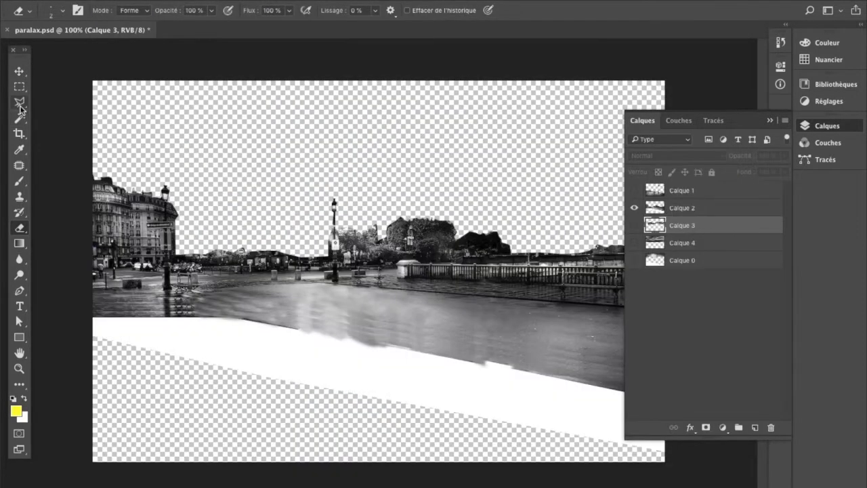
{"action": "left_click", "coordinate": [20, 105]}
{"action": "left_click", "coordinate": [75, 114]}
{"action": "left_click", "coordinate": [271, 348]}
{"action": "key", "text": "Escape"}
{"action": "left_click", "coordinate": [19, 118]}
{"action": "left_click", "coordinate": [682, 208]}
{"action": "left_click", "coordinate": [366, 354]}
{"action": "key", "text": "Delete"}
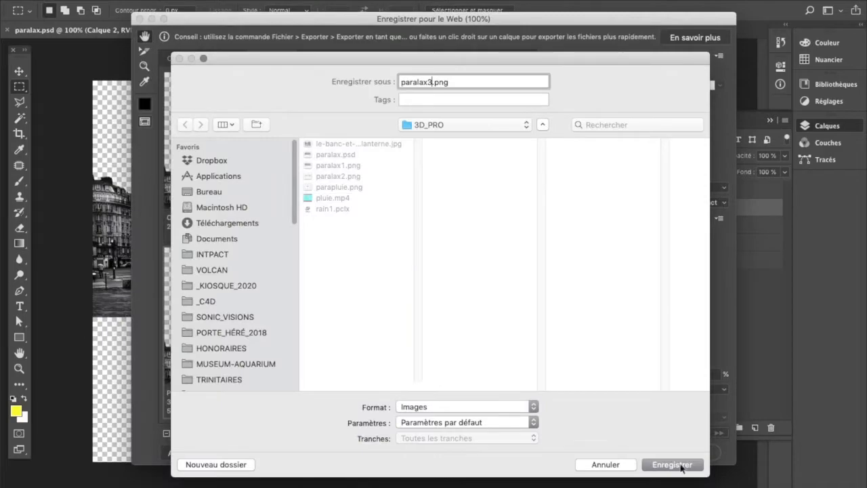
{"action": "left_click", "coordinate": [677, 464]}
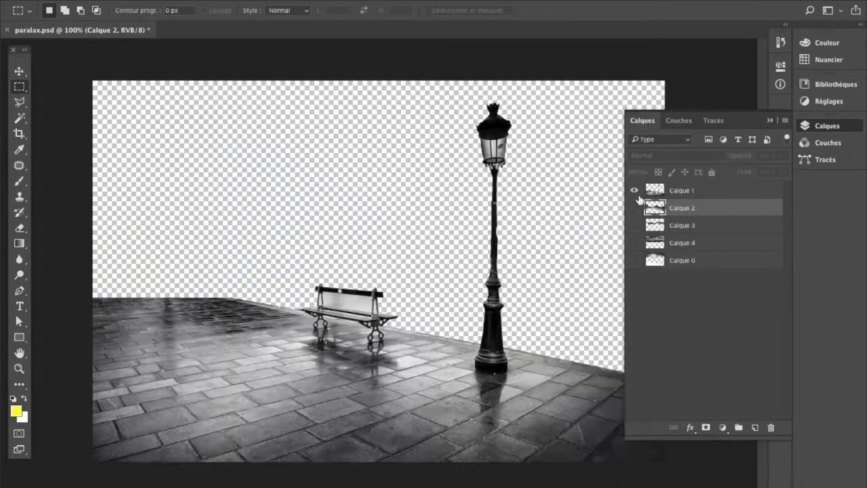
- Display only the background buildings of Calque 3 and duplicate that layer
{"action": "left_click", "coordinate": [634, 207]}
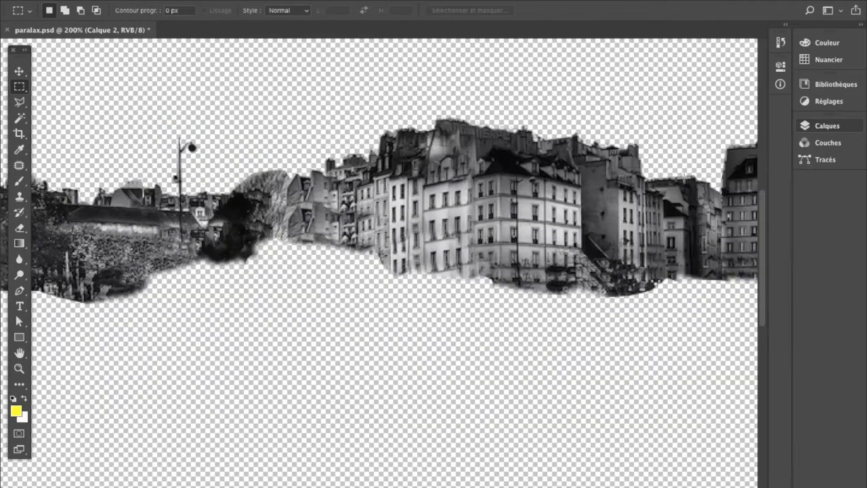
{"action": "left_click", "coordinate": [827, 125]}
{"action": "key", "text": "ctrl+j"}
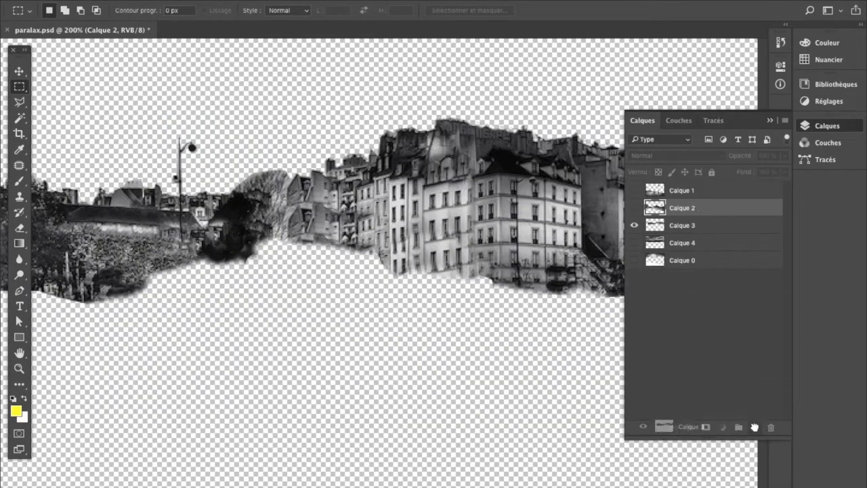
{"action": "left_click", "coordinate": [827, 126]}
- Outline the buildings to the right of the corner block with the polygonal lasso on the Calque 3 copy and delete them
{"action": "key", "text": "l"}
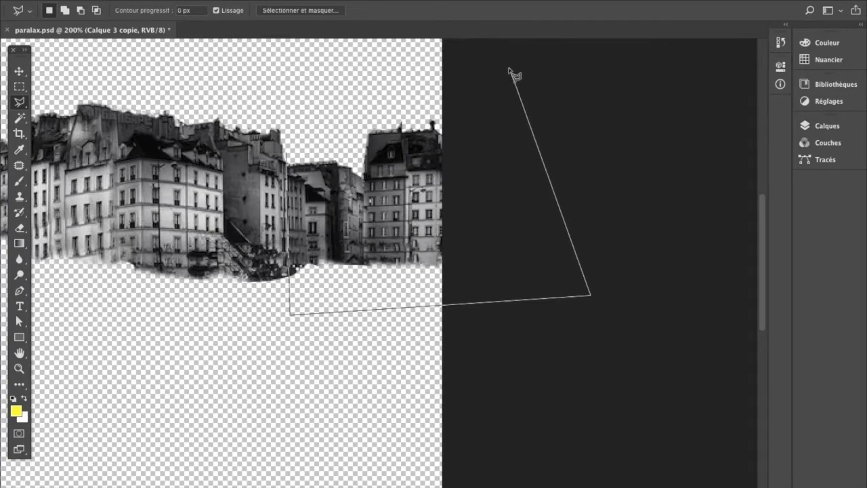
{"action": "left_click", "coordinate": [510, 67]}
{"action": "left_click", "coordinate": [303, 103]}
{"action": "key", "text": "Delete"}
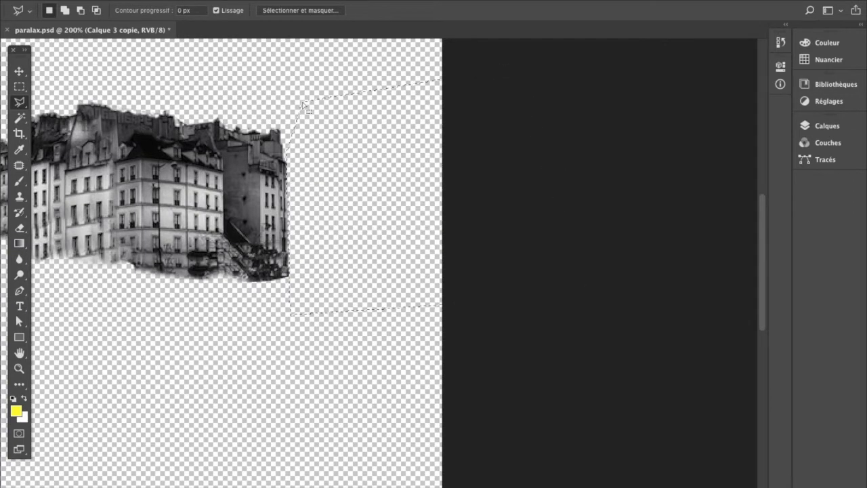
- Remove everything left of the corner block on the Calque 3 copy and export it as a PNG-24 named paralax0.png in 3D_PRO
{"action": "scroll", "coordinate": [274, 263], "scroll_direction": "left", "scroll_amount": 10}
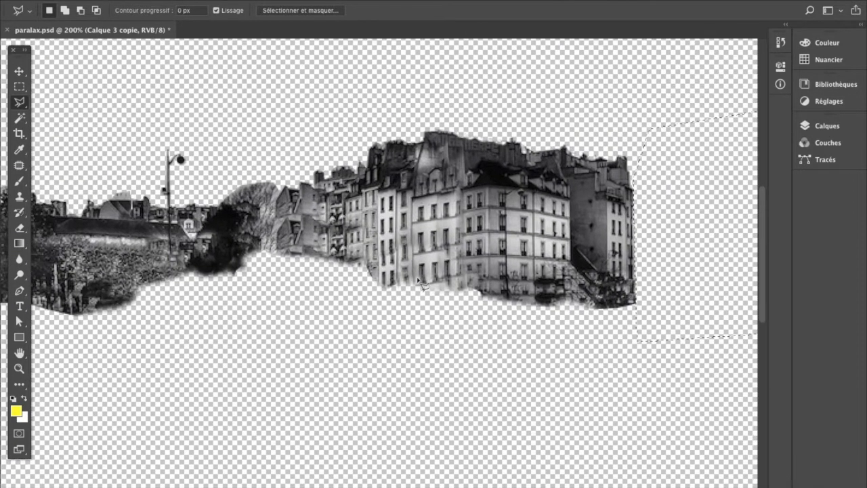
{"action": "left_click", "coordinate": [326, 149]}
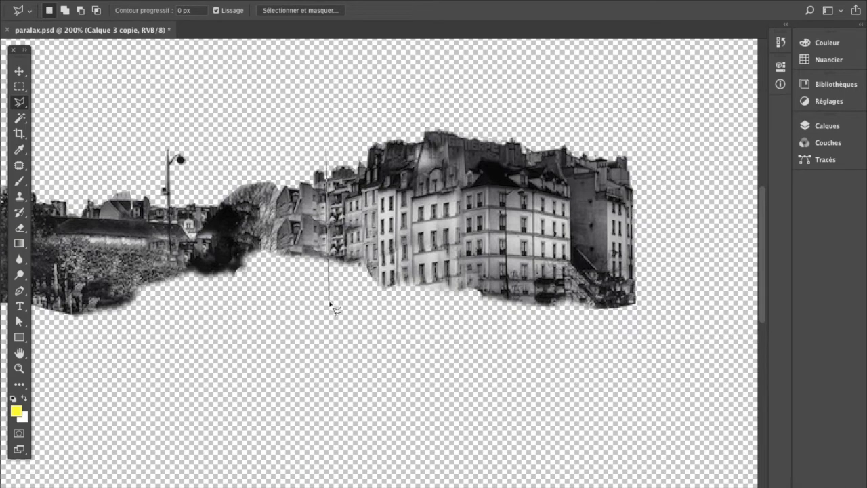
{"action": "scroll", "coordinate": [326, 314], "scroll_direction": "left", "scroll_amount": 5}
{"action": "scroll", "coordinate": [328, 313], "scroll_direction": "down", "scroll_amount": 2}
{"action": "scroll", "coordinate": [328, 313], "scroll_direction": "down", "scroll_amount": 4}
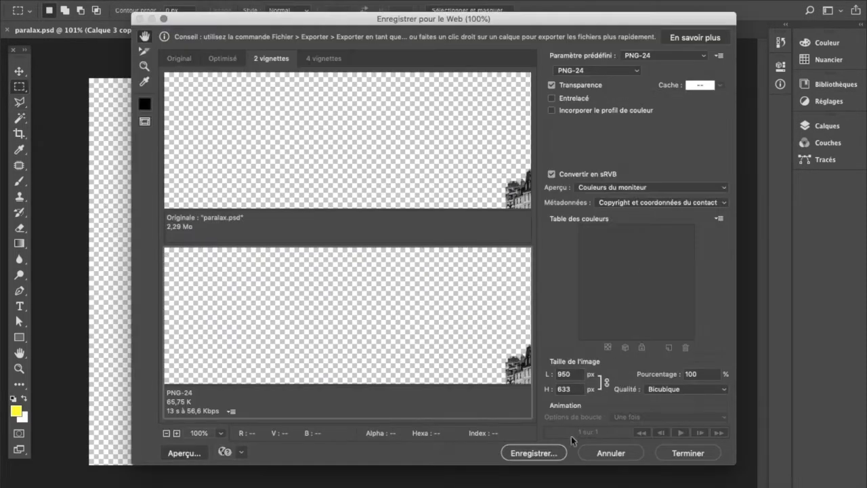
{"action": "left_click", "coordinate": [533, 452]}
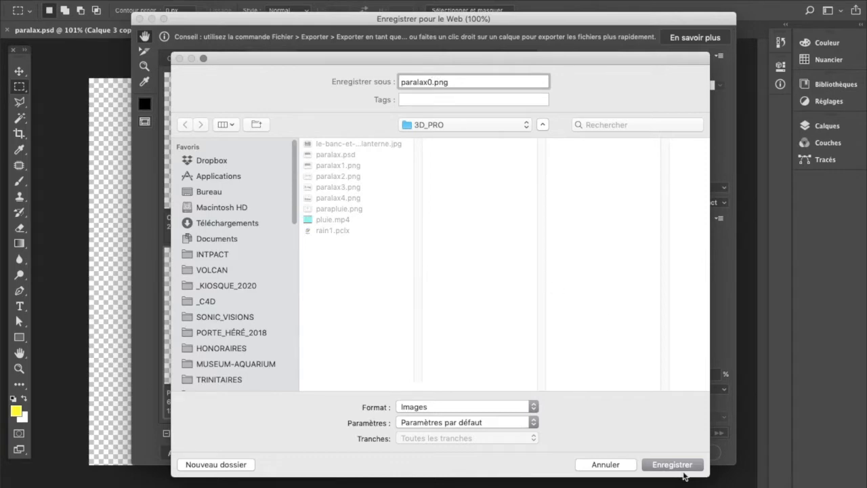
{"action": "left_click", "coordinate": [678, 463]}
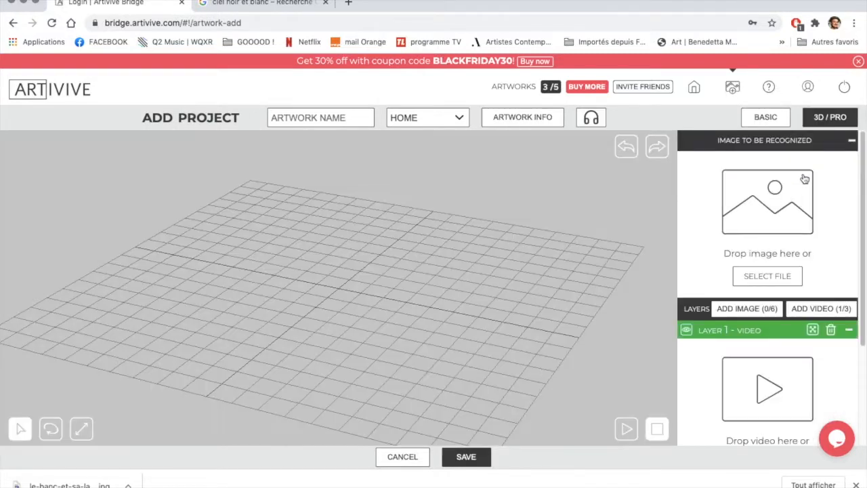
- Switch to Artivive Bridge in the browser and examine the 3D / PRO project's recognition image area, 3D grid and image and video layer options
{"action": "scroll", "coordinate": [835, 143], "scroll_direction": "up", "scroll_amount": 5}
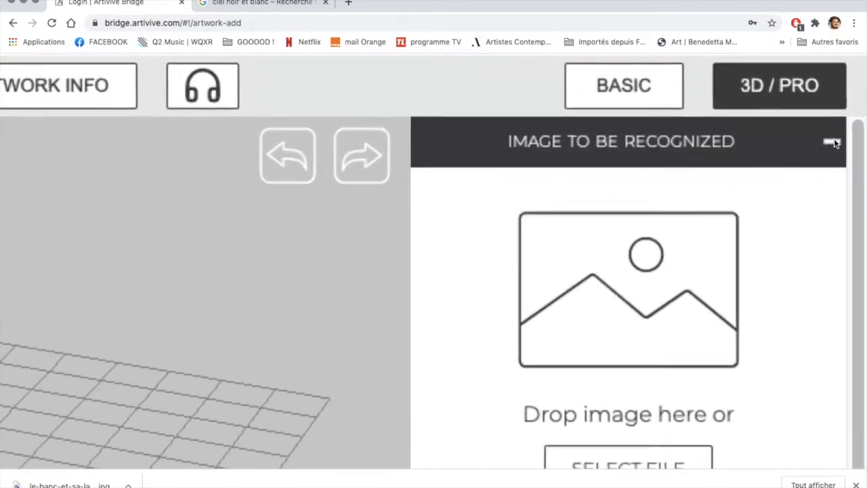
{"action": "scroll", "coordinate": [789, 186], "scroll_direction": "down", "scroll_amount": 5}
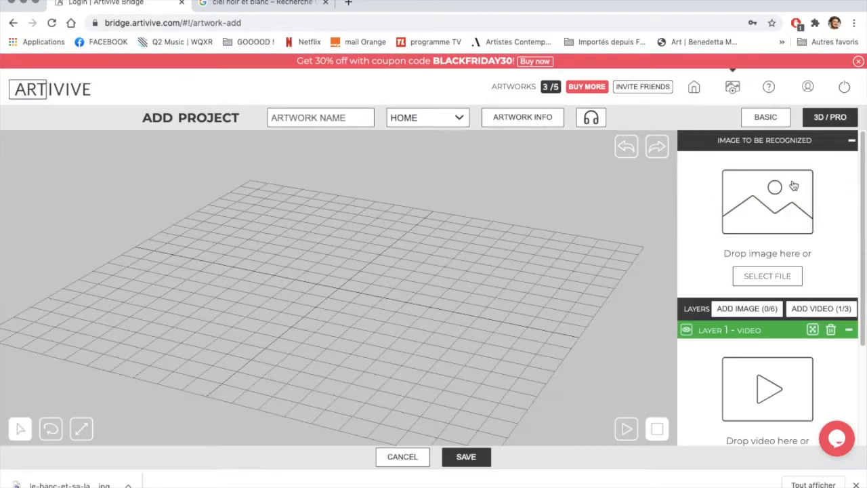
{"action": "left_click_drag", "start_coordinate": [472, 290], "coordinate": [308, 272]}
{"action": "scroll", "coordinate": [308, 270], "scroll_direction": "up", "scroll_amount": 5}
{"action": "scroll", "coordinate": [308, 269], "scroll_direction": "down", "scroll_amount": 7}
{"action": "mouse_move", "coordinate": [516, 386]}
{"action": "left_mouse_down"}
{"action": "mouse_move", "coordinate": [514, 370]}
{"action": "mouse_move", "coordinate": [513, 393]}
{"action": "left_mouse_up"}
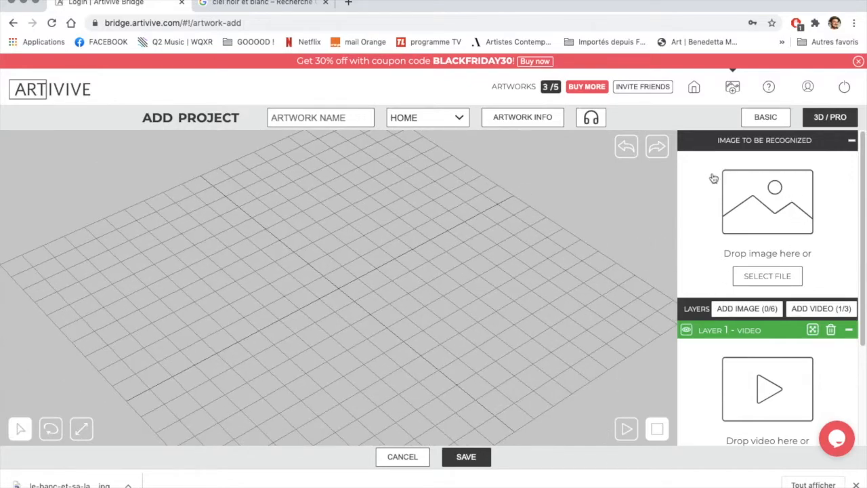
{"action": "scroll", "coordinate": [796, 243], "scroll_direction": "down", "scroll_amount": 3}
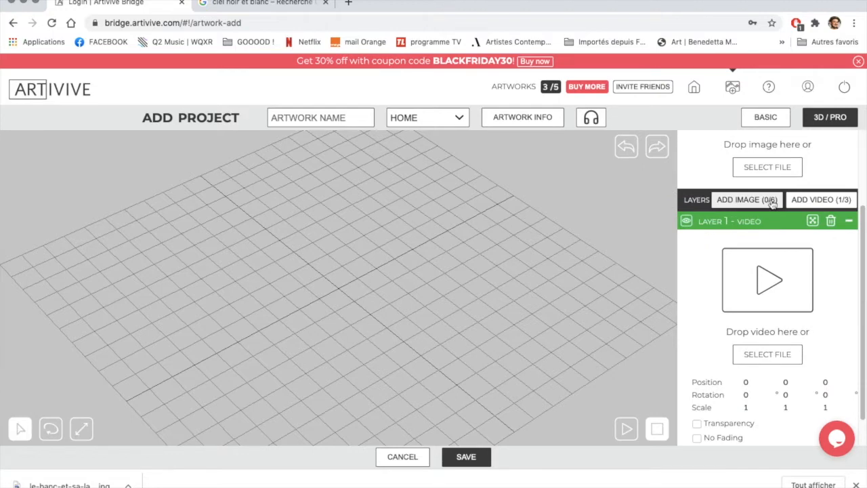
{"action": "scroll", "coordinate": [773, 204], "scroll_direction": "up", "scroll_amount": 5}
{"action": "scroll", "coordinate": [772, 204], "scroll_direction": "right", "scroll_amount": 2}
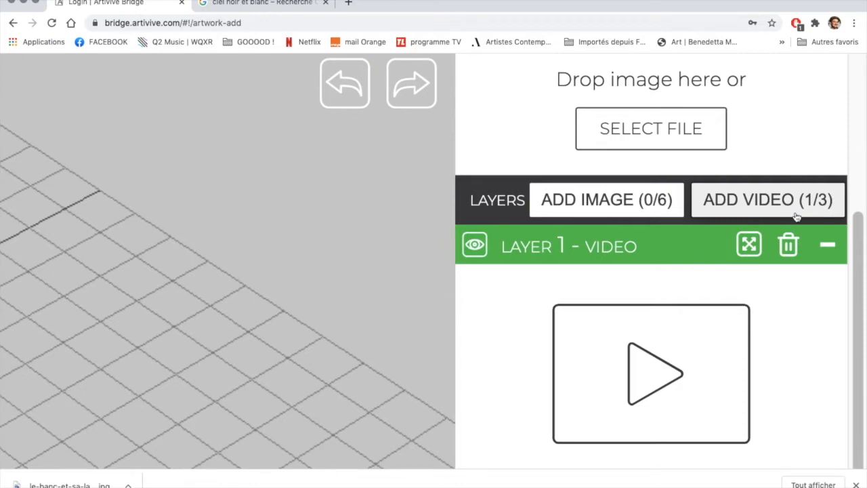
{"action": "scroll", "coordinate": [796, 215], "scroll_direction": "down", "scroll_amount": 5}
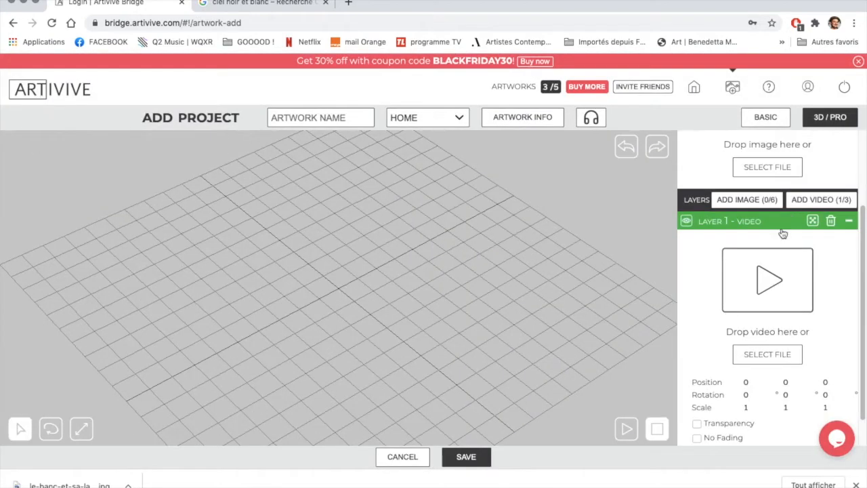
{"action": "scroll", "coordinate": [798, 331], "scroll_direction": "down", "scroll_amount": 2}
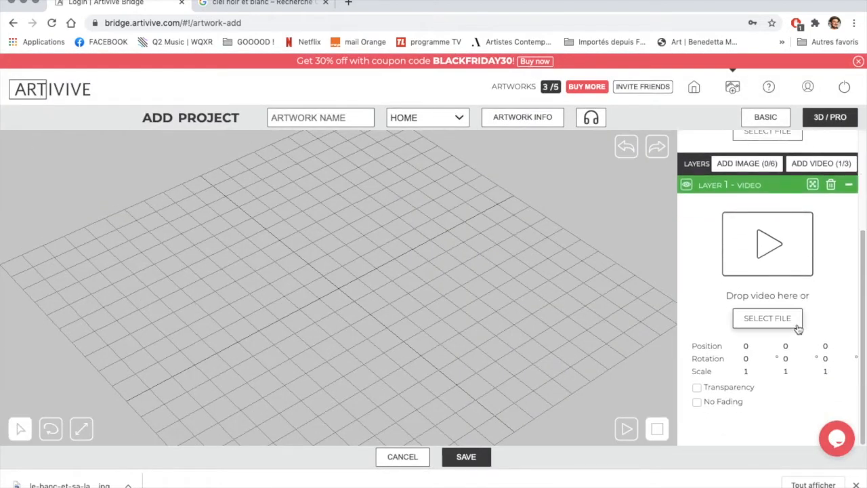
- Load paralax0.png from the 3D_PRO folder as the image to be recognized
{"action": "scroll", "coordinate": [798, 328], "scroll_direction": "up", "scroll_amount": 4}
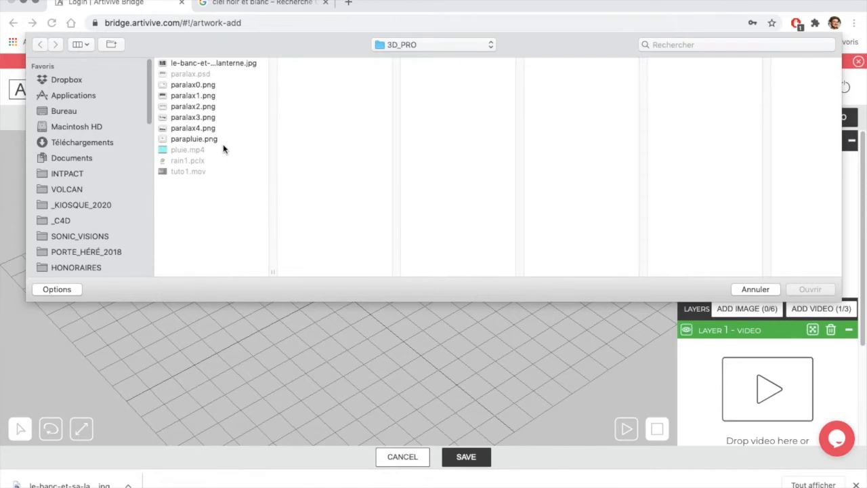
{"action": "left_click", "coordinate": [203, 85]}
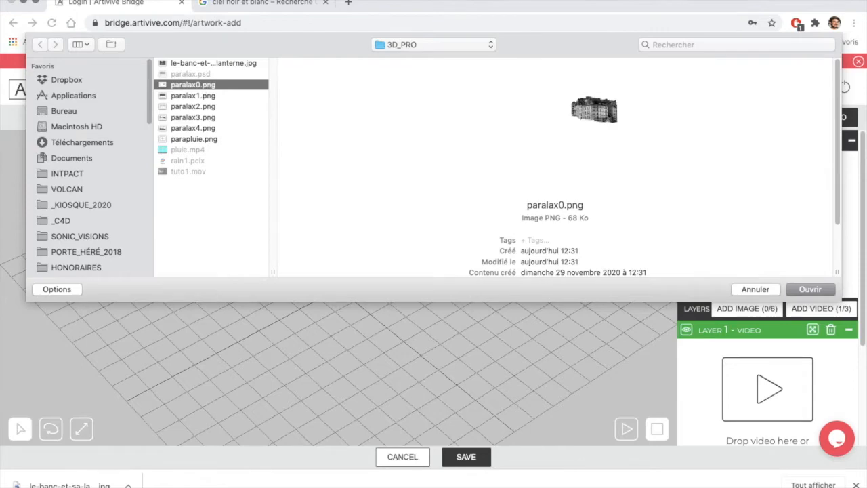
{"action": "left_click", "coordinate": [811, 287]}
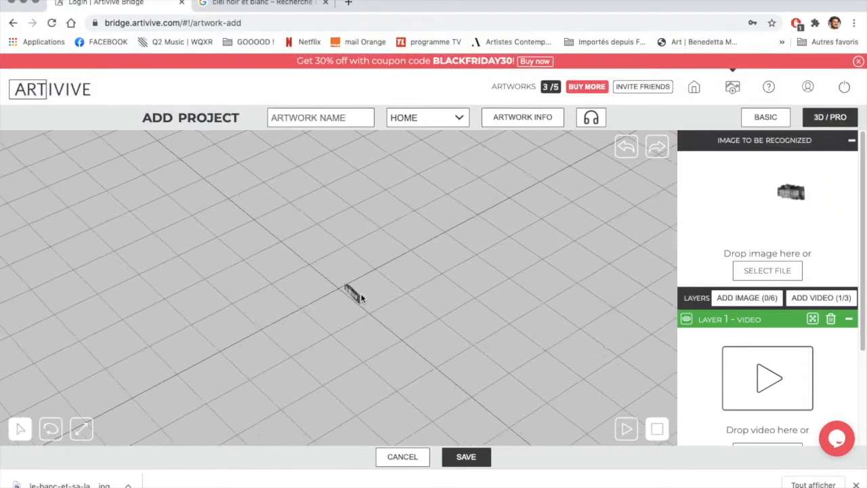
{"action": "left_click_drag", "start_coordinate": [490, 366], "coordinate": [502, 337]}
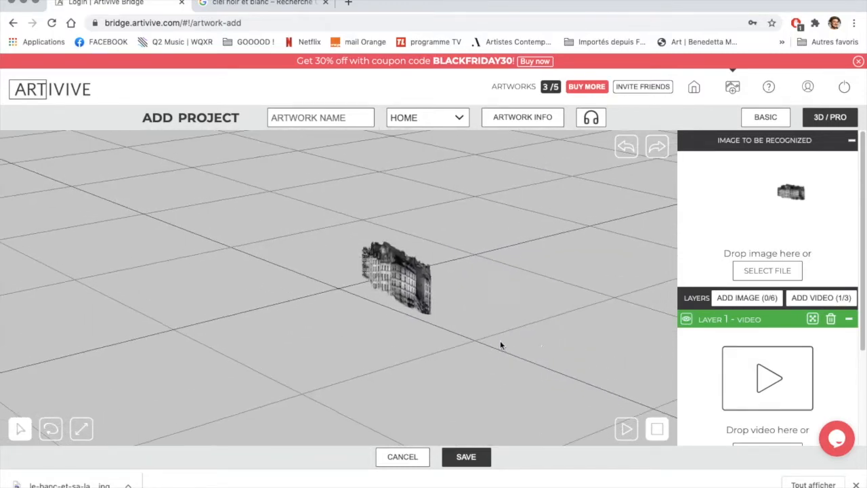
- Add an image layer to the project and load the sky picture paralax1.png into it
{"action": "scroll", "coordinate": [802, 330], "scroll_direction": "down", "scroll_amount": 2}
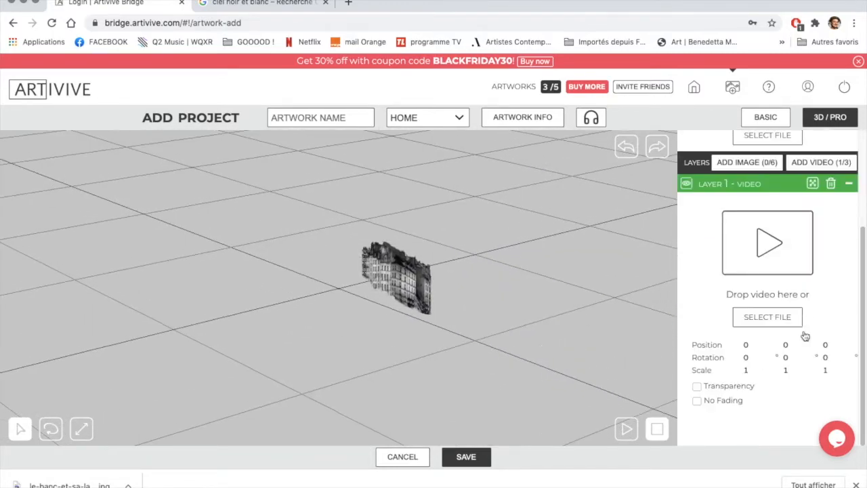
{"action": "left_click", "coordinate": [746, 164]}
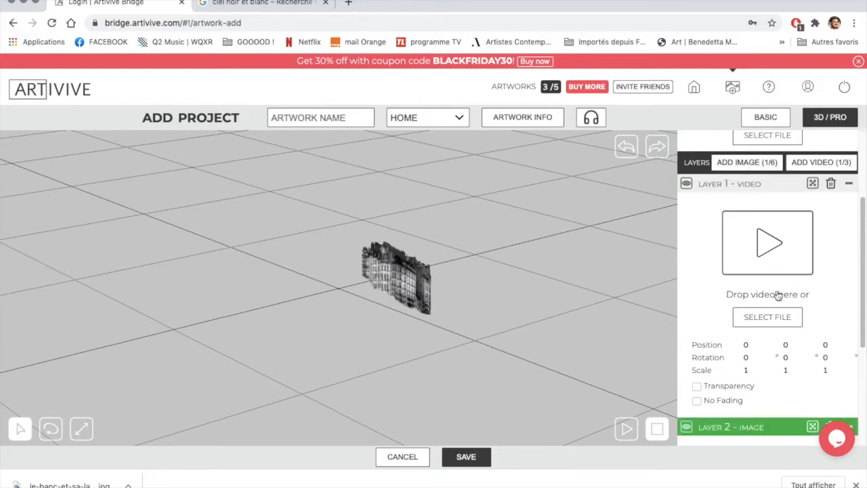
{"action": "scroll", "coordinate": [776, 310], "scroll_direction": "down", "scroll_amount": 3}
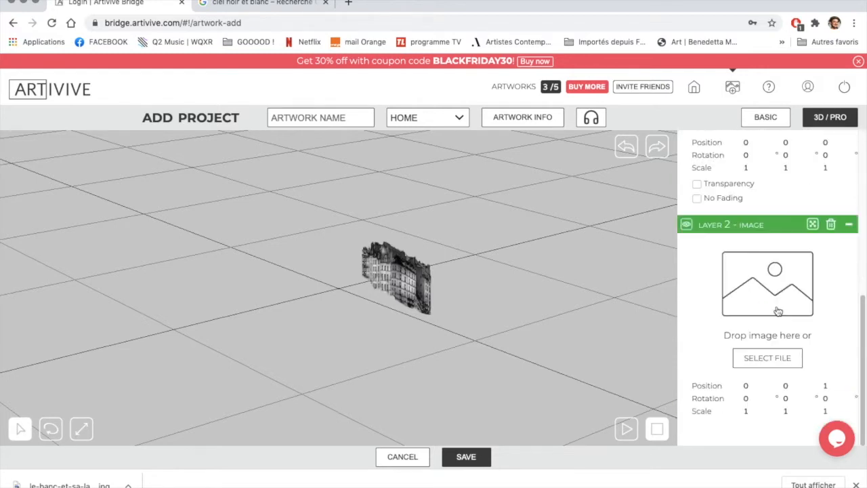
{"action": "left_click", "coordinate": [768, 358]}
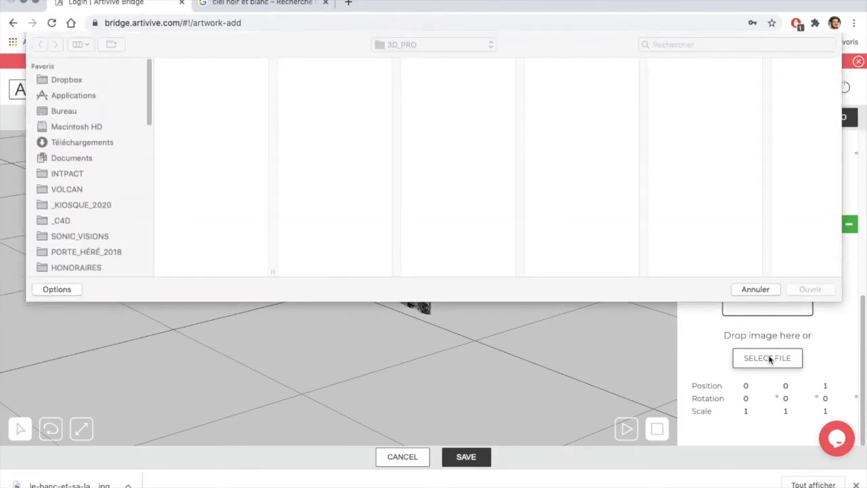
{"action": "left_click", "coordinate": [210, 97]}
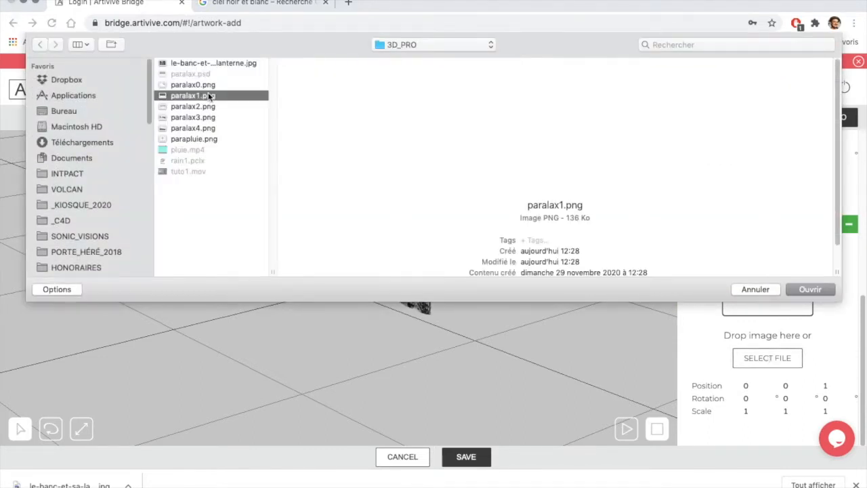
{"action": "left_click", "coordinate": [813, 289]}
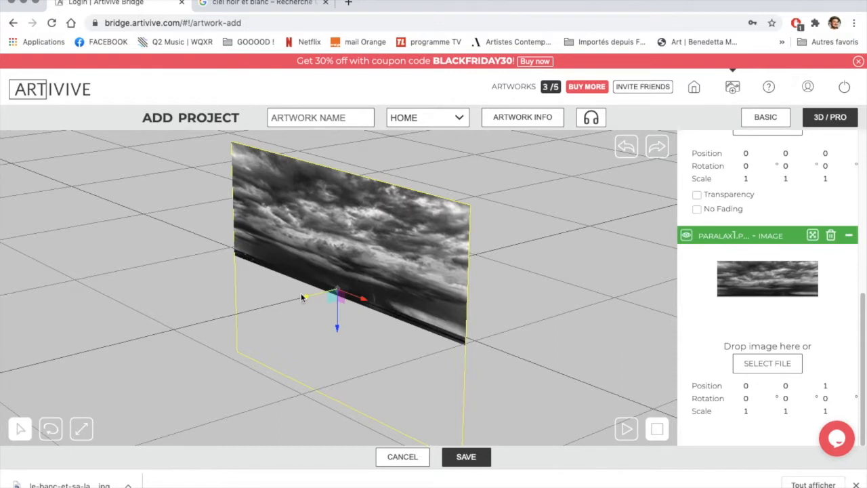
- Move the paralax1.png sky layer back behind the building to a depth position of about -9.22
{"action": "left_click_drag", "start_coordinate": [304, 299], "coordinate": [320, 306]}
{"action": "left_click_drag", "start_coordinate": [592, 309], "coordinate": [607, 318]}
{"action": "scroll", "coordinate": [281, 185], "scroll_direction": "up", "scroll_amount": 2}
{"action": "scroll", "coordinate": [282, 184], "scroll_direction": "up", "scroll_amount": 1}
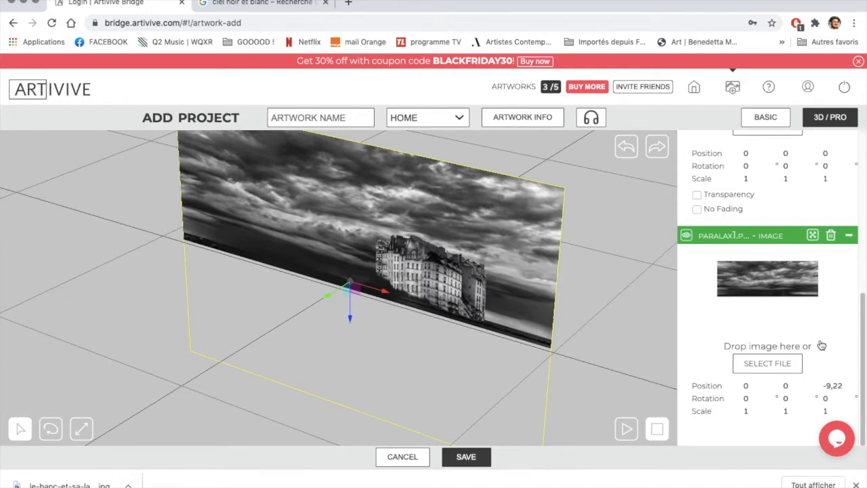
- Add another image layer to the project and load the trees and buildings picture paralax2.png into it
{"action": "scroll", "coordinate": [744, 243], "scroll_direction": "up", "scroll_amount": 3}
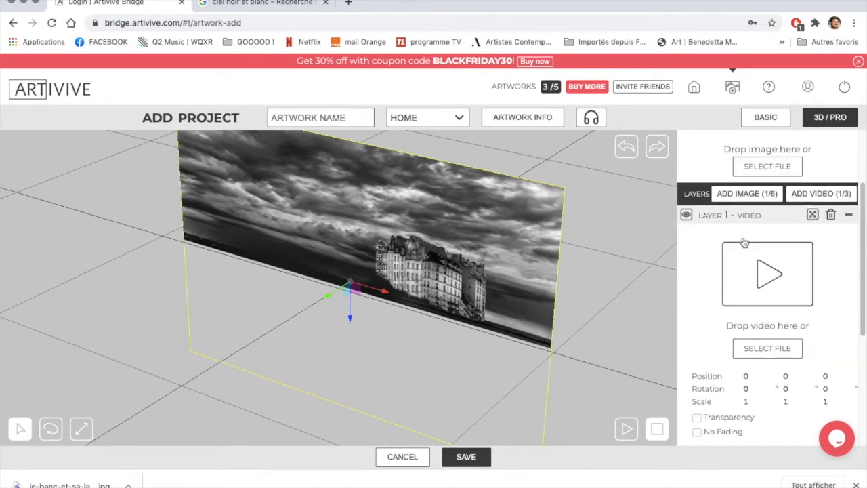
{"action": "left_click", "coordinate": [754, 195]}
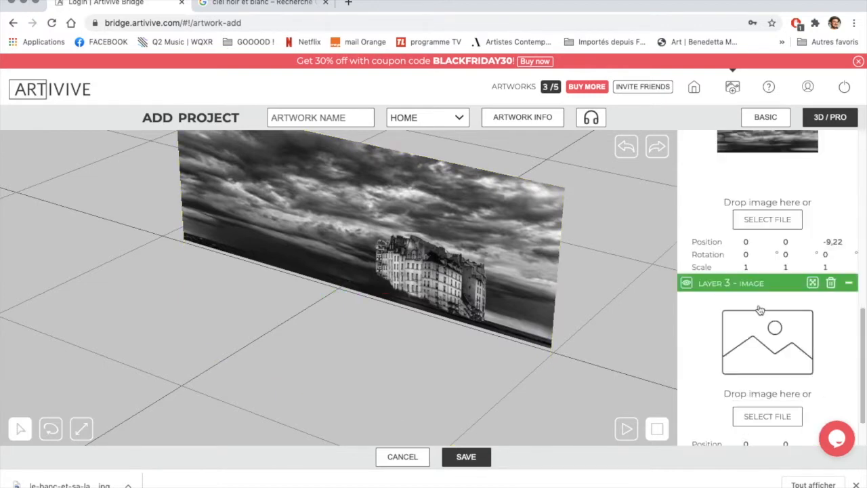
{"action": "scroll", "coordinate": [760, 309], "scroll_direction": "down", "scroll_amount": 2}
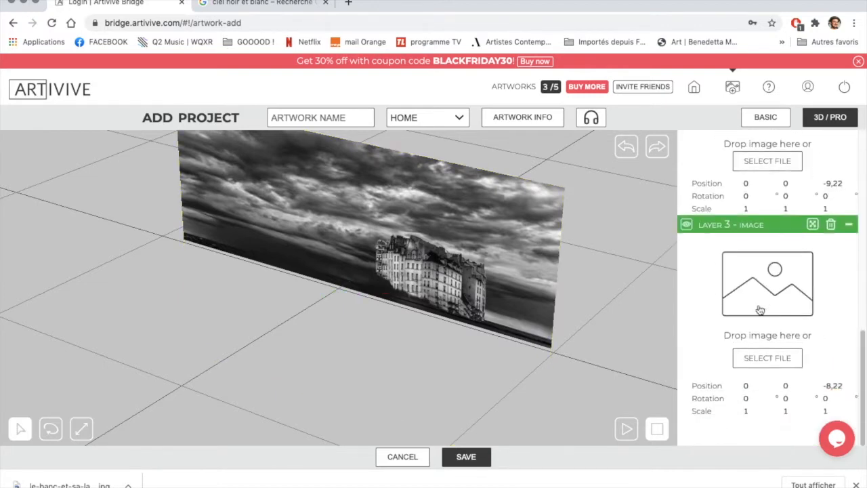
{"action": "left_click", "coordinate": [761, 359]}
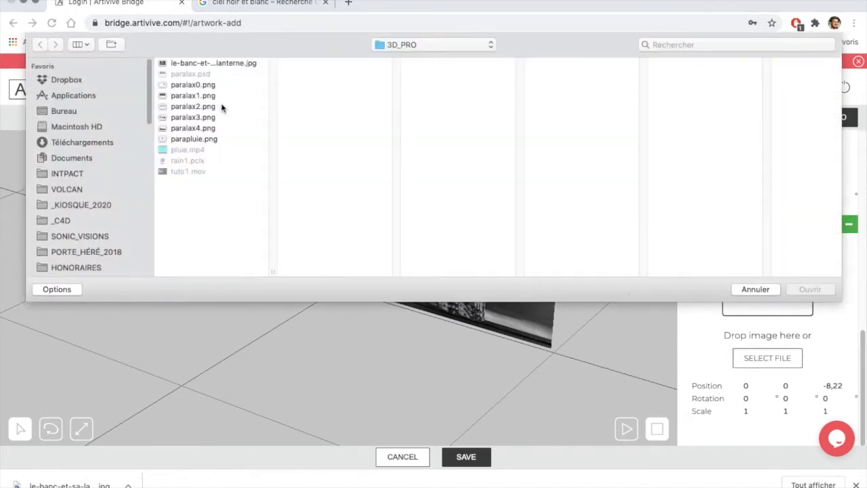
{"action": "left_click", "coordinate": [213, 110]}
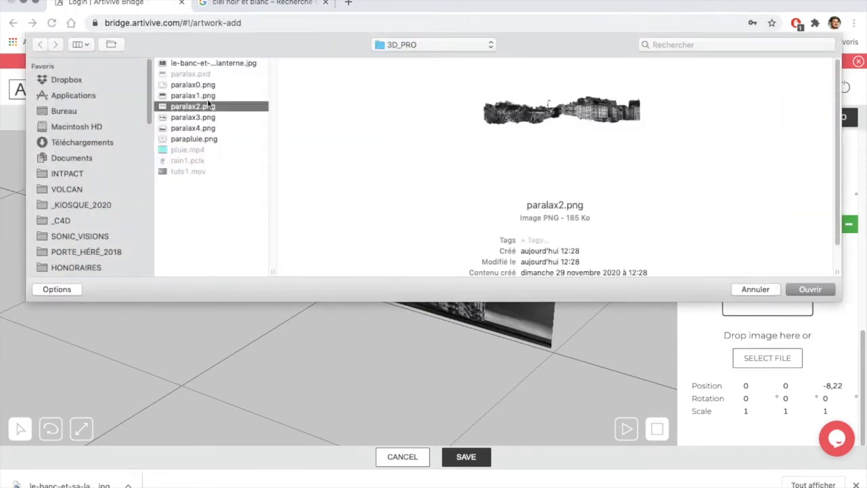
{"action": "left_click", "coordinate": [209, 98]}
{"action": "key", "text": "Down"}
{"action": "left_click", "coordinate": [812, 289]}
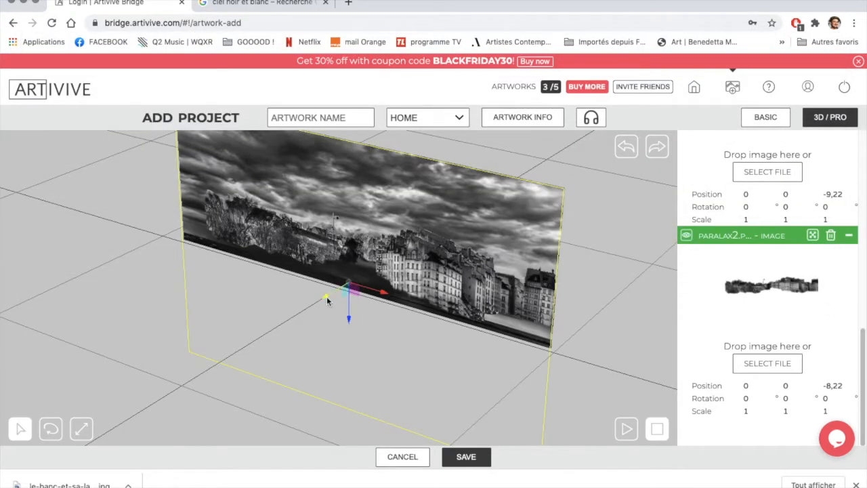
- Move the paralax2.png layer forward from the sky to a depth position of about -0.02
{"action": "mouse_move", "coordinate": [327, 296]}
{"action": "left_mouse_down"}
{"action": "mouse_move", "coordinate": [305, 304]}
{"action": "mouse_move", "coordinate": [316, 309]}
{"action": "left_mouse_up"}
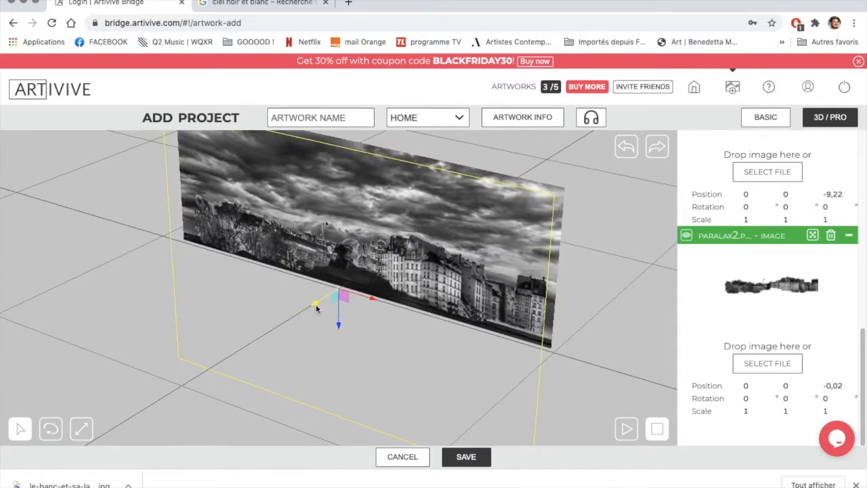
{"action": "left_click_drag", "start_coordinate": [497, 323], "coordinate": [633, 314]}
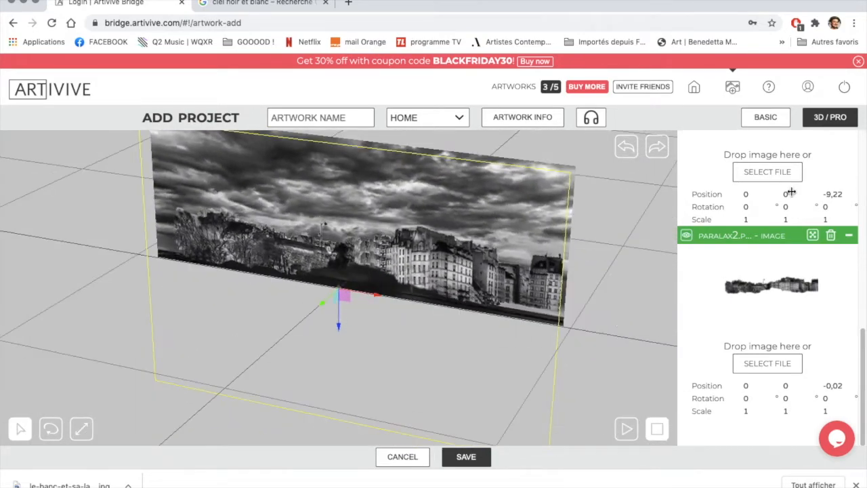
- Add a further image layer and load the riverside quay picture paralax3.png into it
{"action": "scroll", "coordinate": [783, 176], "scroll_direction": "up", "scroll_amount": 10}
{"action": "left_click", "coordinate": [760, 299]}
{"action": "scroll", "coordinate": [817, 351], "scroll_direction": "down", "scroll_amount": 10}
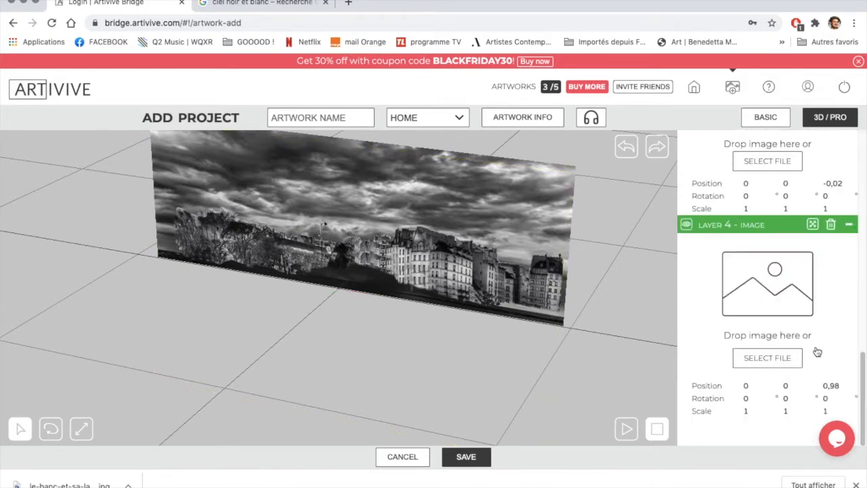
{"action": "scroll", "coordinate": [816, 353], "scroll_direction": "up", "scroll_amount": 3}
{"action": "scroll", "coordinate": [816, 352], "scroll_direction": "down", "scroll_amount": 3}
{"action": "left_click", "coordinate": [772, 375]}
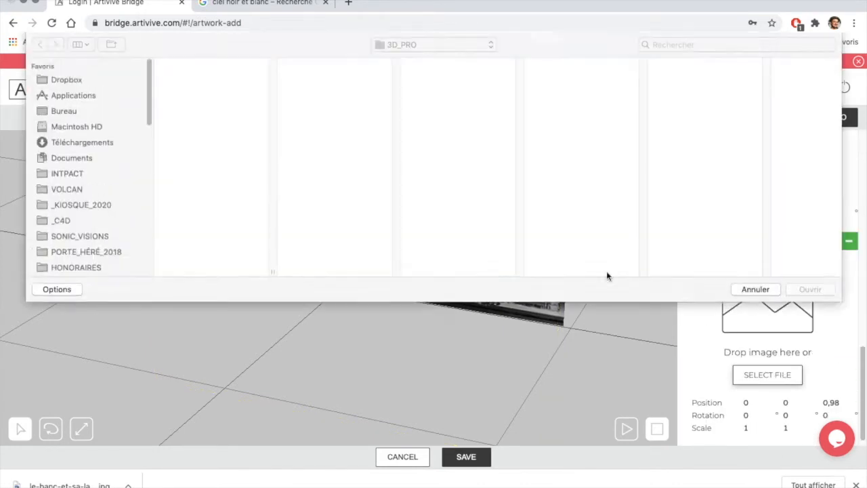
{"action": "left_click", "coordinate": [810, 289]}
- Move the paralax3.png quay layer forward to a depth position of about 6.37
{"action": "left_click_drag", "start_coordinate": [434, 318], "coordinate": [606, 310]}
{"action": "left_click_drag", "start_coordinate": [305, 292], "coordinate": [288, 292]}
{"action": "left_click_drag", "start_coordinate": [434, 319], "coordinate": [515, 312]}
{"action": "left_click_drag", "start_coordinate": [289, 289], "coordinate": [504, 336]}
- Add a fourth image layer and load the bench and street lamp picture paralax4.png into it
{"action": "scroll", "coordinate": [775, 254], "scroll_direction": "up", "scroll_amount": 10}
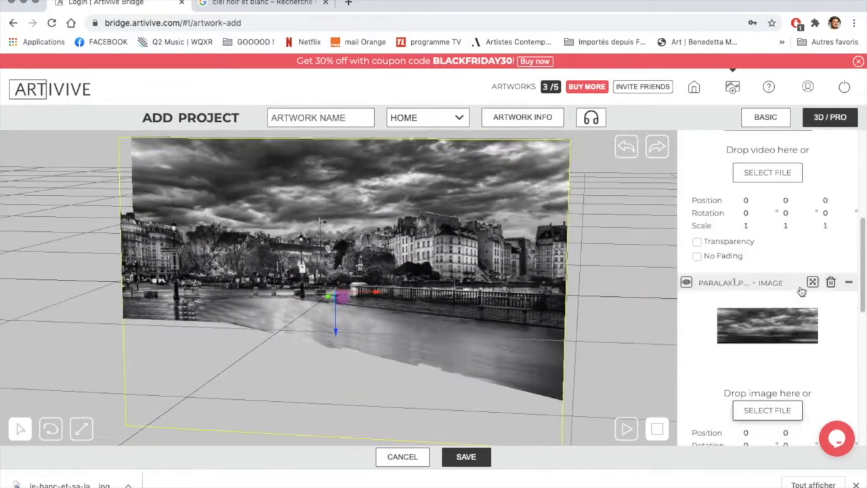
{"action": "left_click", "coordinate": [771, 245]}
{"action": "left_click", "coordinate": [768, 358]}
{"action": "left_click", "coordinate": [203, 130]}
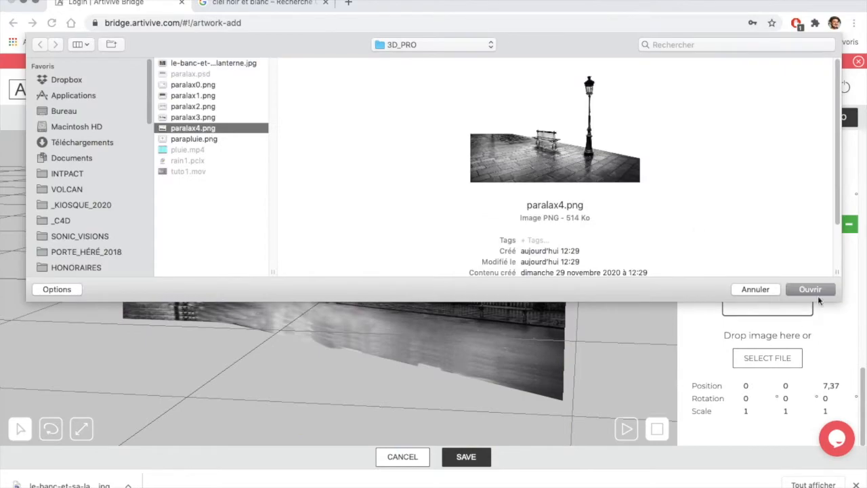
{"action": "left_click", "coordinate": [809, 288]}
- Move the paralax4.png foreground layer forward to a depth position of about 22.42
{"action": "left_click_drag", "start_coordinate": [622, 266], "coordinate": [562, 263]}
{"action": "left_click_drag", "start_coordinate": [324, 300], "coordinate": [305, 309]}
{"action": "left_click_drag", "start_coordinate": [529, 271], "coordinate": [553, 277]}
{"action": "scroll", "coordinate": [580, 261], "scroll_direction": "down", "scroll_amount": 5}
{"action": "left_click_drag", "start_coordinate": [305, 319], "coordinate": [297, 323]}
{"action": "left_click_drag", "start_coordinate": [512, 287], "coordinate": [491, 348]}
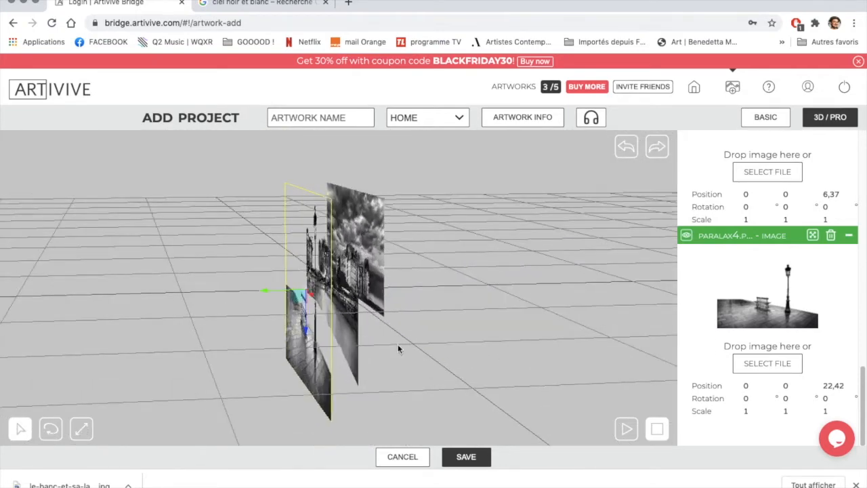
- Bring the paralax3.png quay layer closer to the foreground, at a depth position of about 9.62
{"action": "left_click", "coordinate": [349, 330]}
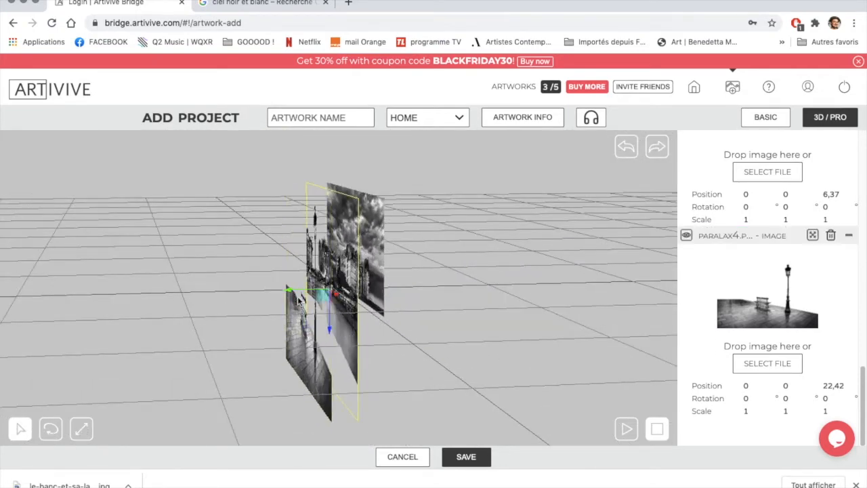
{"action": "left_click_drag", "start_coordinate": [290, 292], "coordinate": [285, 292]}
{"action": "left_click_drag", "start_coordinate": [475, 304], "coordinate": [549, 309]}
{"action": "left_click_drag", "start_coordinate": [589, 271], "coordinate": [535, 294]}
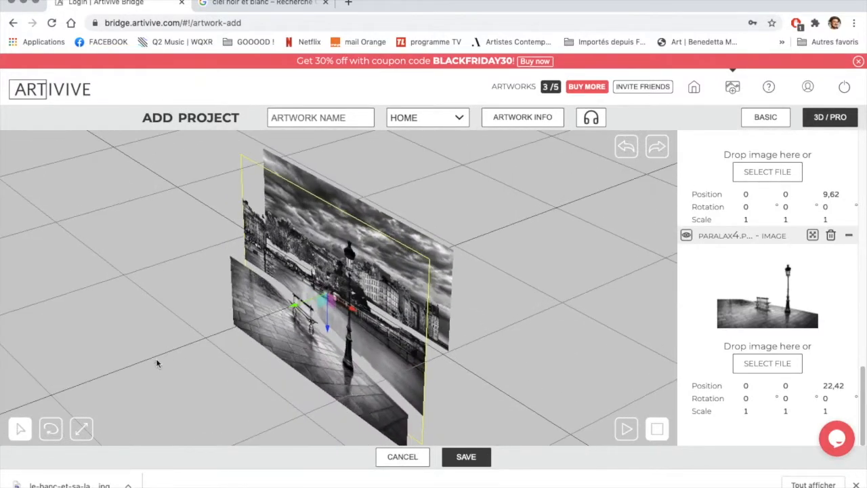
- Try tilting the paralax3.png quay layer by about -23.78° around its X axis, and undo the rotation
{"action": "left_click", "coordinate": [59, 424]}
{"action": "left_click_drag", "start_coordinate": [311, 270], "coordinate": [362, 292]}
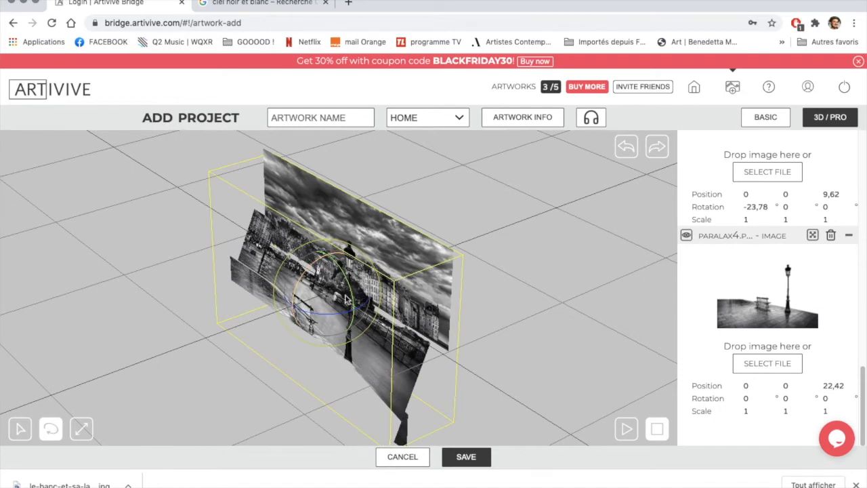
{"action": "left_click", "coordinate": [403, 458]}
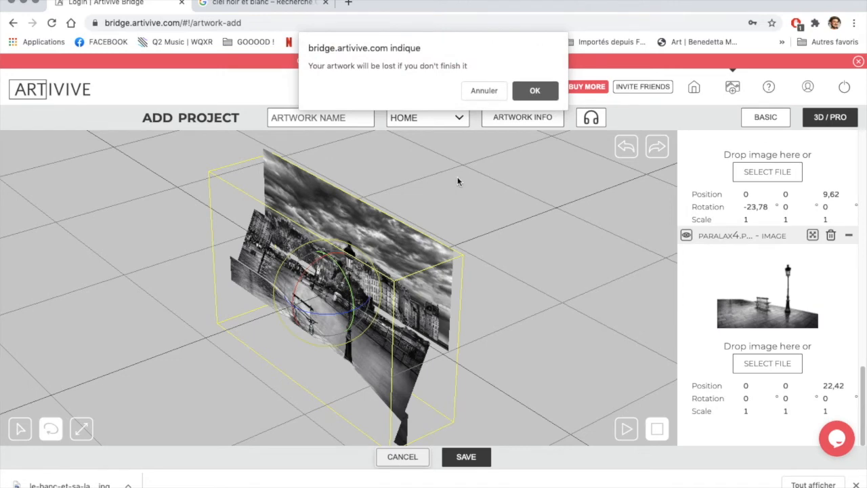
{"action": "left_click", "coordinate": [489, 93]}
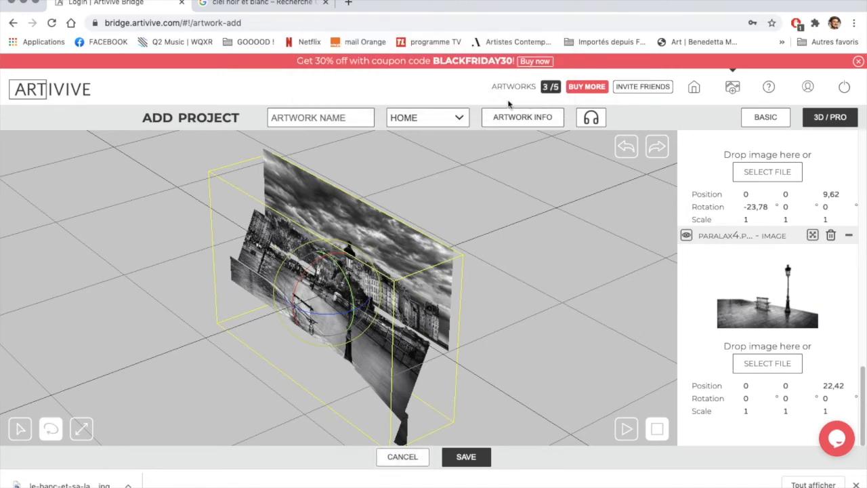
{"action": "left_click", "coordinate": [626, 150]}
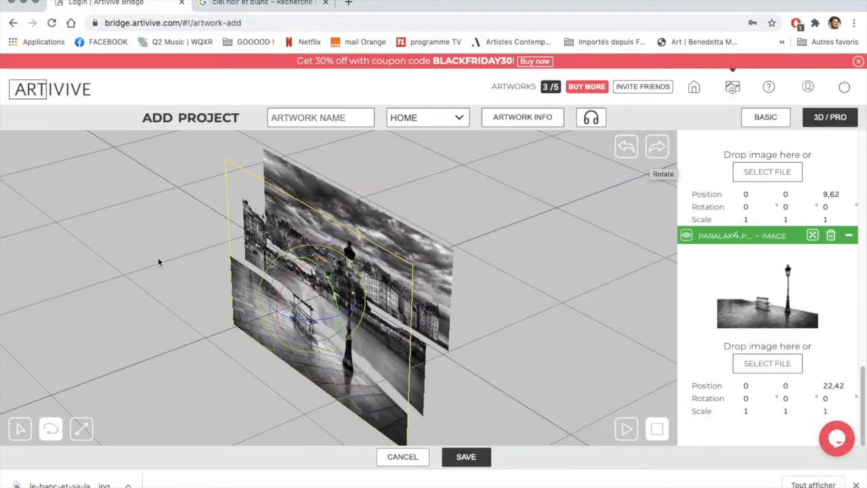
- Stretch the paralax4.png foreground layer vertically to a scale of about 1.225
{"action": "left_click", "coordinate": [81, 428]}
{"action": "left_click_drag", "start_coordinate": [313, 267], "coordinate": [331, 193]}
{"action": "left_click_drag", "start_coordinate": [323, 253], "coordinate": [381, 288]}
{"action": "left_click_drag", "start_coordinate": [444, 220], "coordinate": [538, 318]}
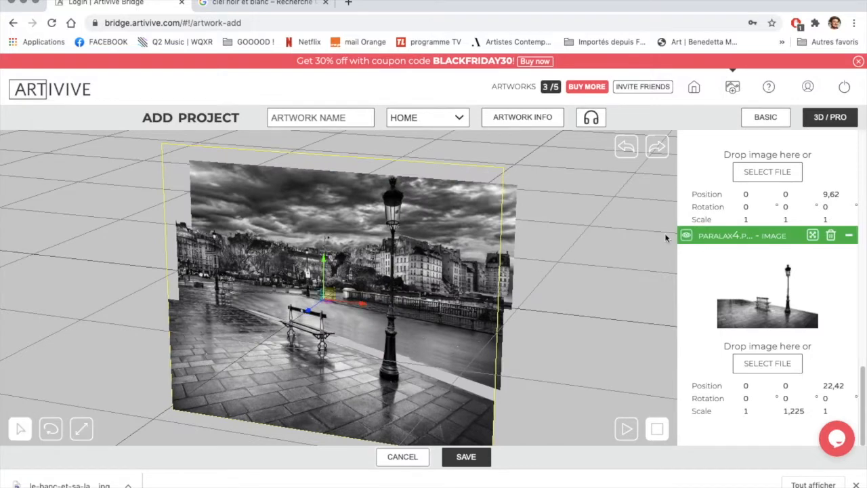
{"action": "scroll", "coordinate": [656, 242], "scroll_direction": "down", "scroll_amount": 2}
{"action": "scroll", "coordinate": [583, 352], "scroll_direction": "up", "scroll_amount": 1}
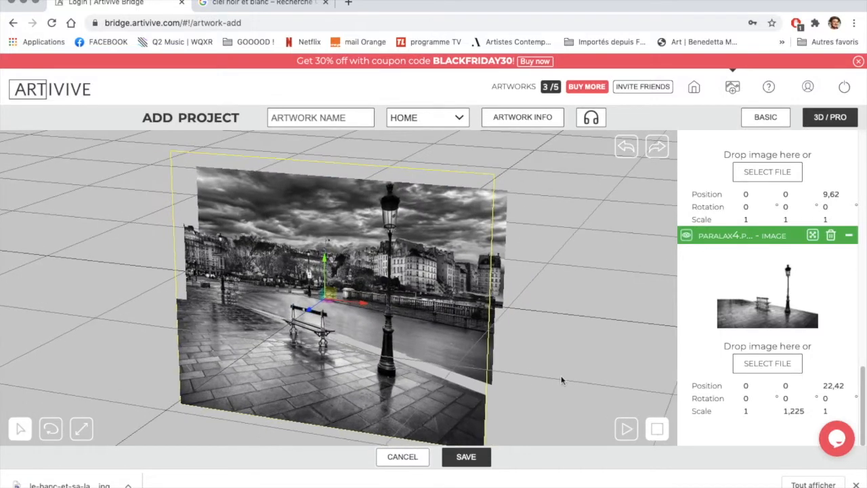
- Name the artwork Paris and try to save the project
{"action": "left_click", "coordinate": [469, 458]}
{"action": "left_click", "coordinate": [279, 115]}
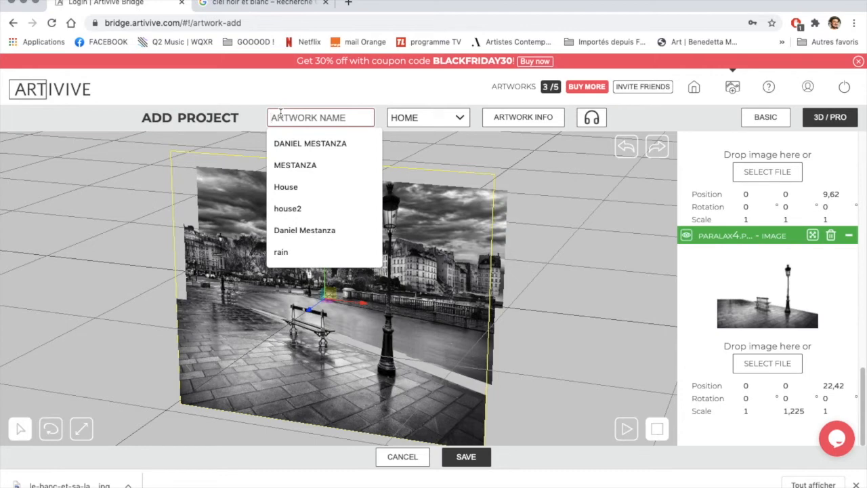
{"action": "type", "text": "Paris"}
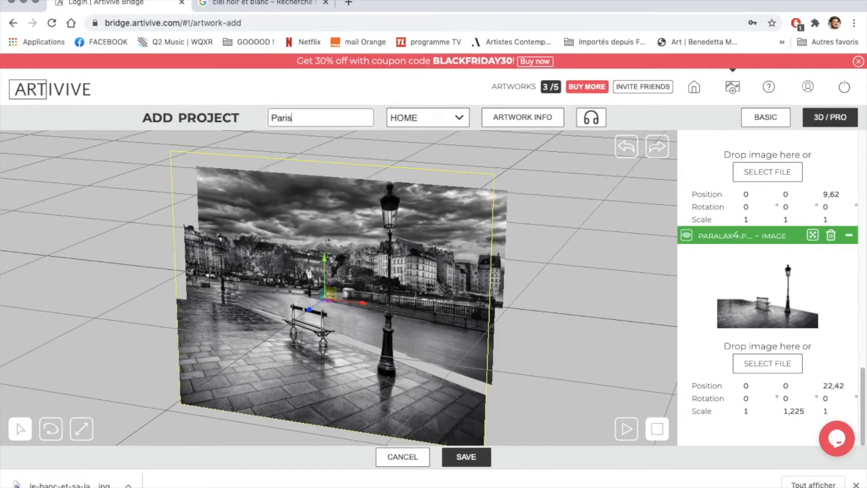
{"action": "left_click", "coordinate": [465, 457]}
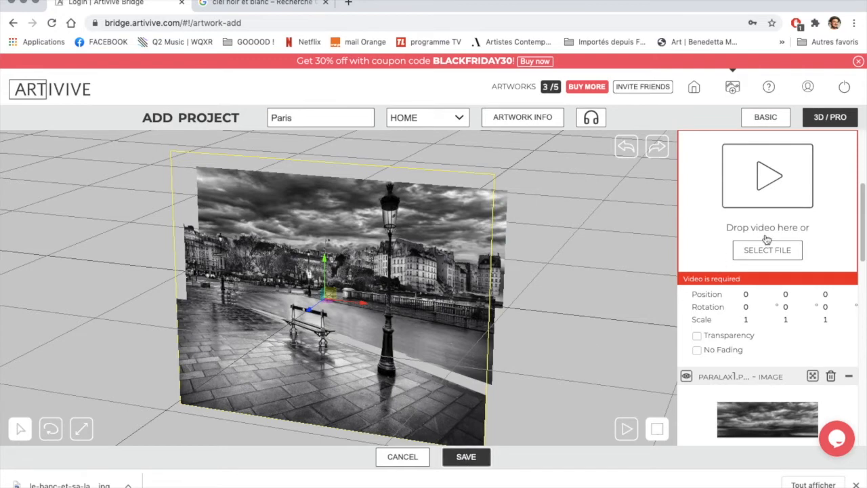
- Load the rain animation pluie.mp4 from the 3D_PRO folder into the empty video layer
{"action": "scroll", "coordinate": [766, 239], "scroll_direction": "up", "scroll_amount": 3}
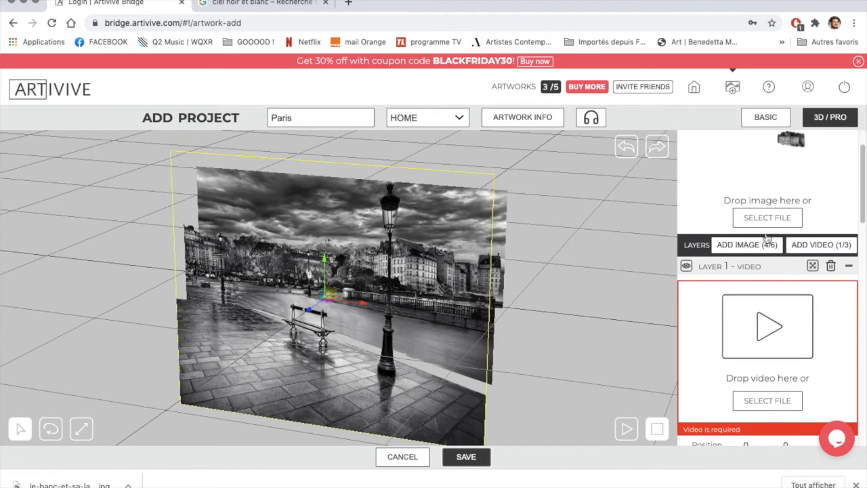
{"action": "left_click", "coordinate": [768, 401]}
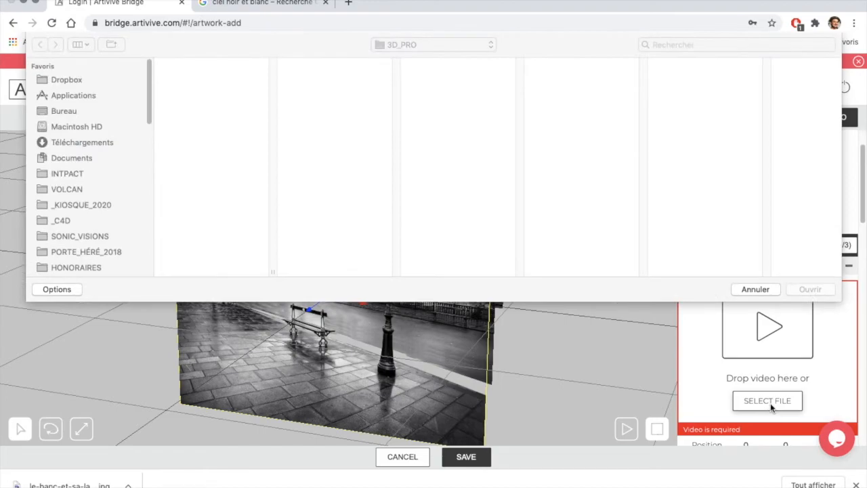
{"action": "left_click", "coordinate": [198, 150]}
{"action": "left_click", "coordinate": [810, 289]}
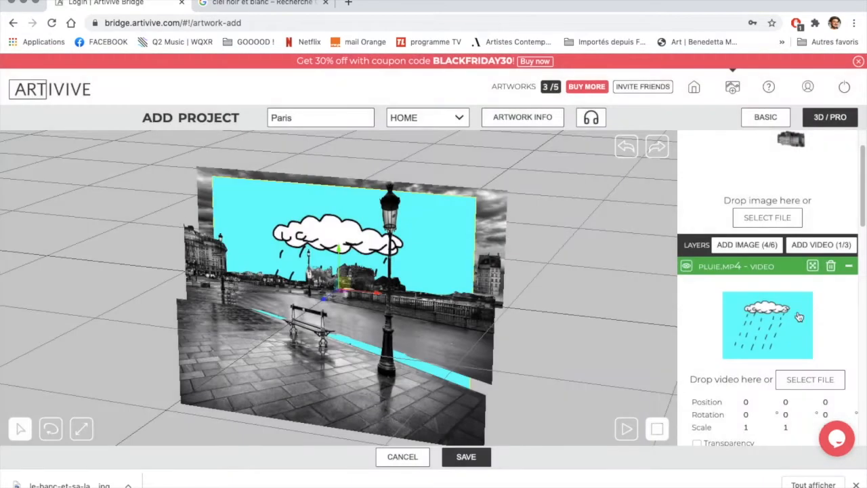
- Enable transparency for the pluie.mp4 layer and sample its cyan background, RGB 1 255 255, as the transparent colour
{"action": "scroll", "coordinate": [737, 335], "scroll_direction": "down", "scroll_amount": 2}
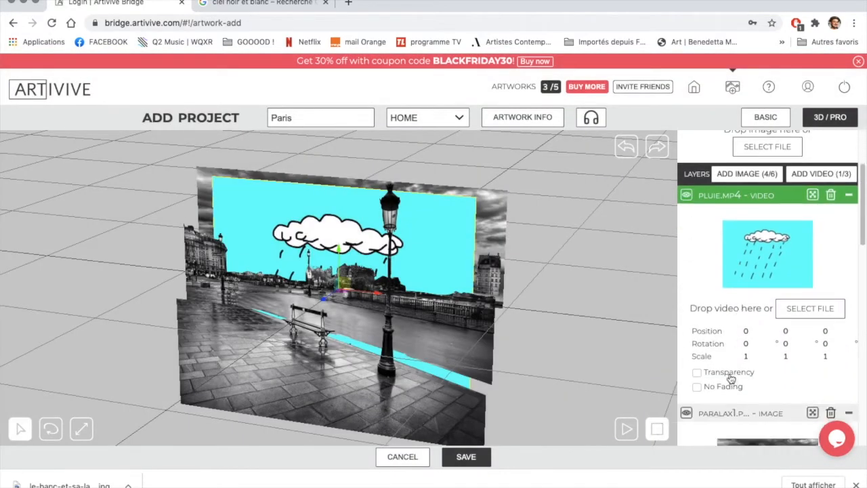
{"action": "left_click", "coordinate": [729, 374]}
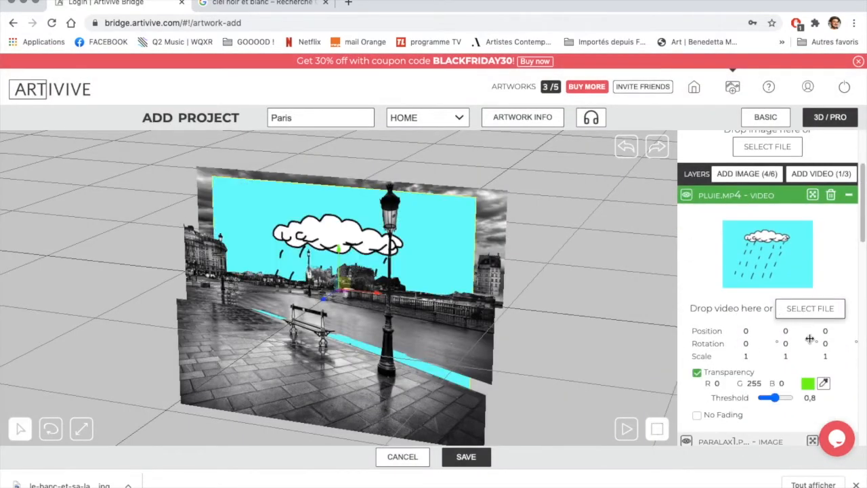
{"action": "left_click", "coordinate": [823, 384]}
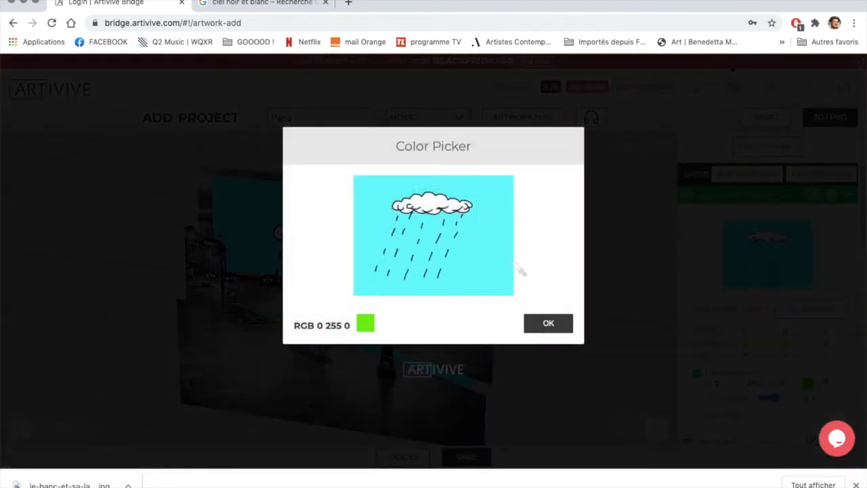
{"action": "left_click", "coordinate": [498, 271]}
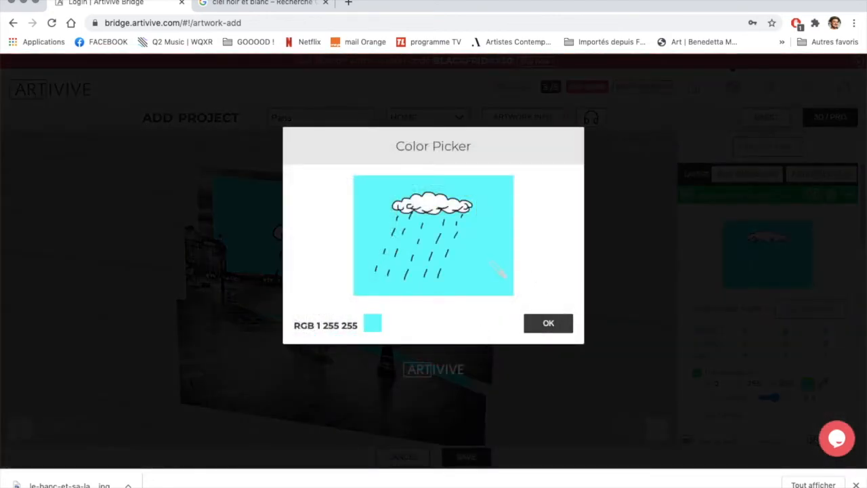
{"action": "left_click", "coordinate": [549, 322]}
- Raise the pluie.mp4 rain layer to a Y position of about -34.2 and place it at a depth of about -0.69
{"action": "left_click_drag", "start_coordinate": [523, 330], "coordinate": [465, 322]}
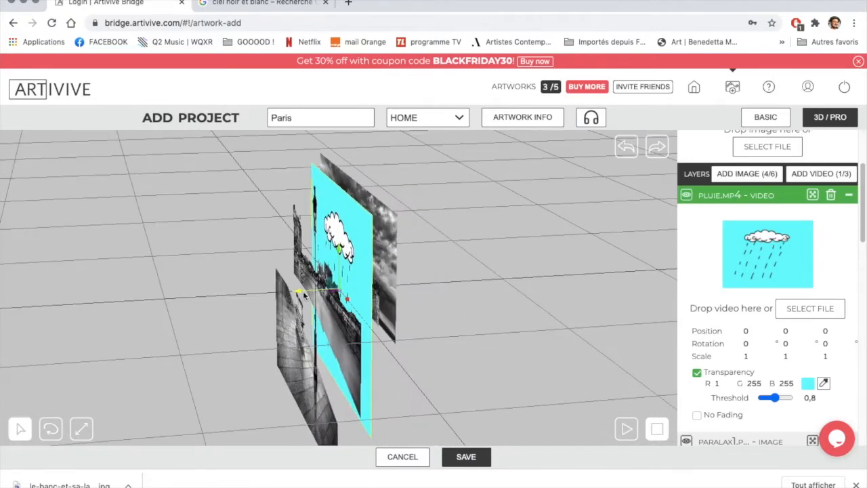
{"action": "left_click_drag", "start_coordinate": [296, 293], "coordinate": [308, 294]}
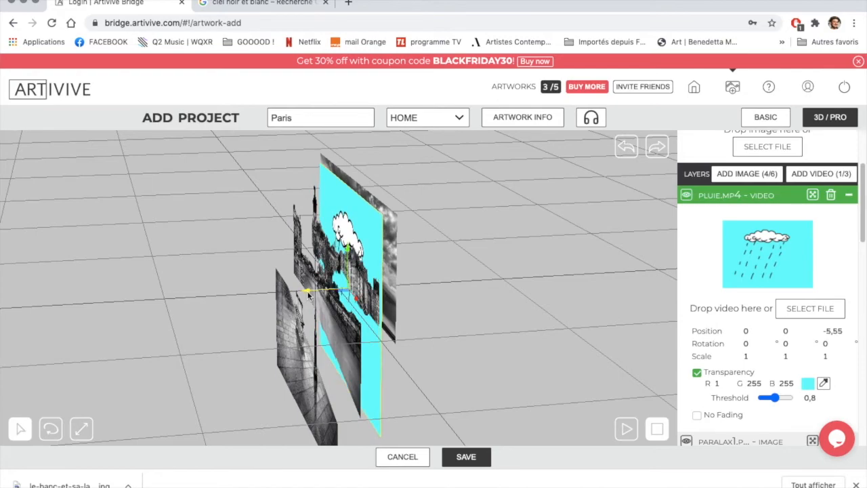
{"action": "left_click_drag", "start_coordinate": [344, 252], "coordinate": [343, 217]}
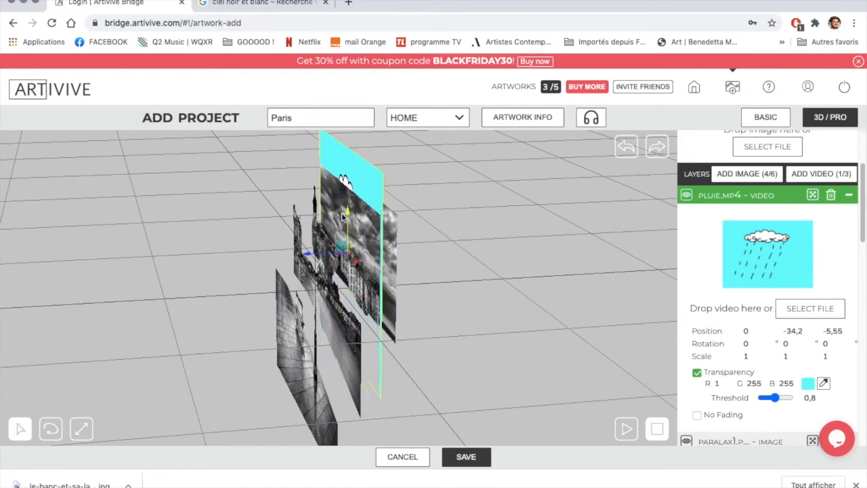
{"action": "left_click_drag", "start_coordinate": [449, 288], "coordinate": [563, 298]}
{"action": "left_click_drag", "start_coordinate": [362, 267], "coordinate": [377, 281]}
{"action": "left_click_drag", "start_coordinate": [376, 280], "coordinate": [373, 267]}
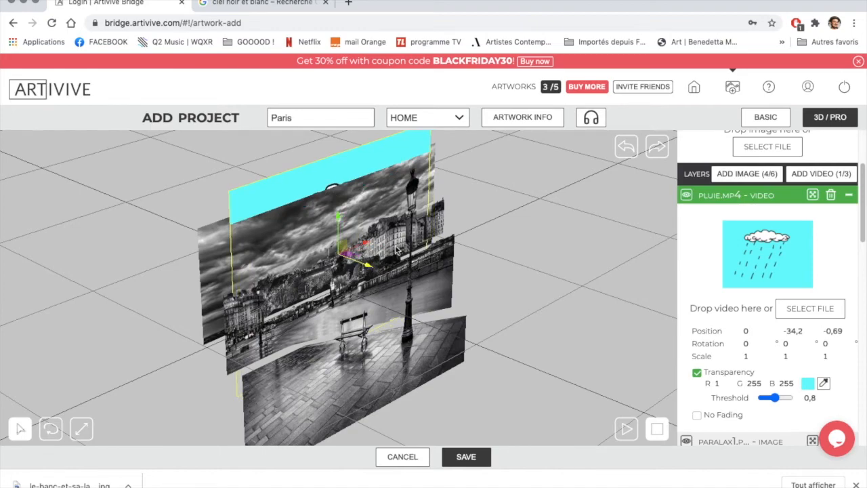
- Check the layered scene from several angles and save the Paris project
{"action": "left_click_drag", "start_coordinate": [515, 230], "coordinate": [493, 252]}
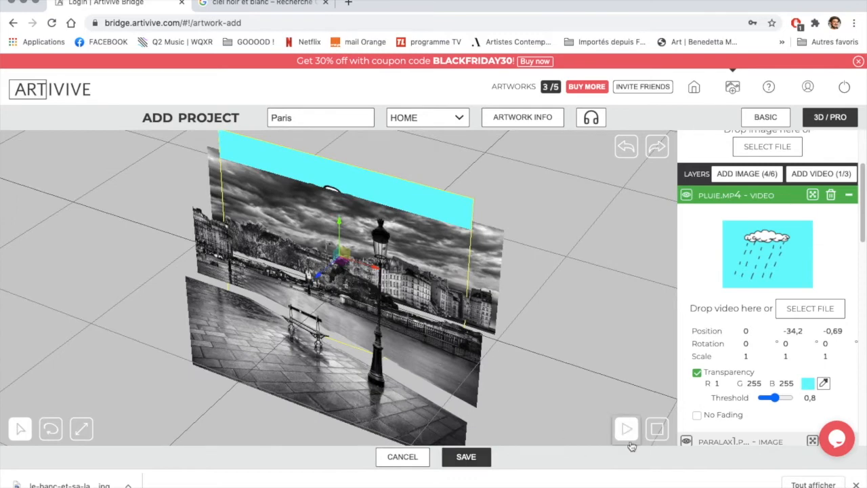
{"action": "left_click", "coordinate": [466, 458]}
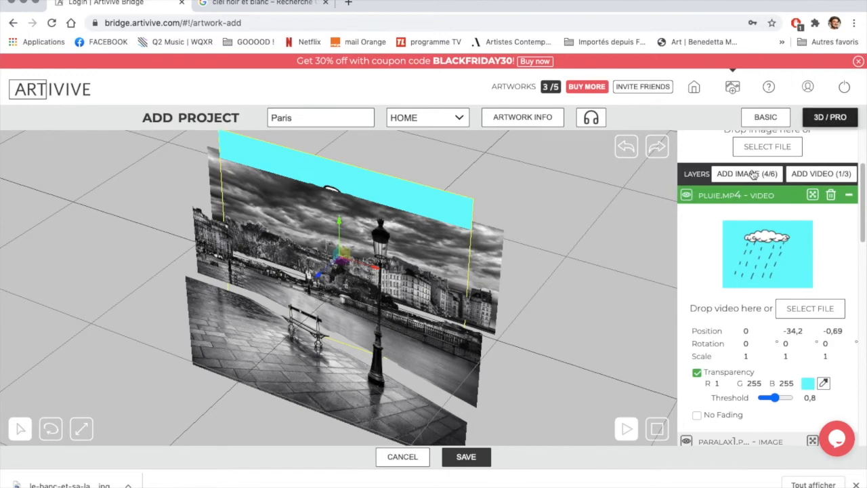
{"action": "left_click_drag", "start_coordinate": [601, 285], "coordinate": [536, 354]}
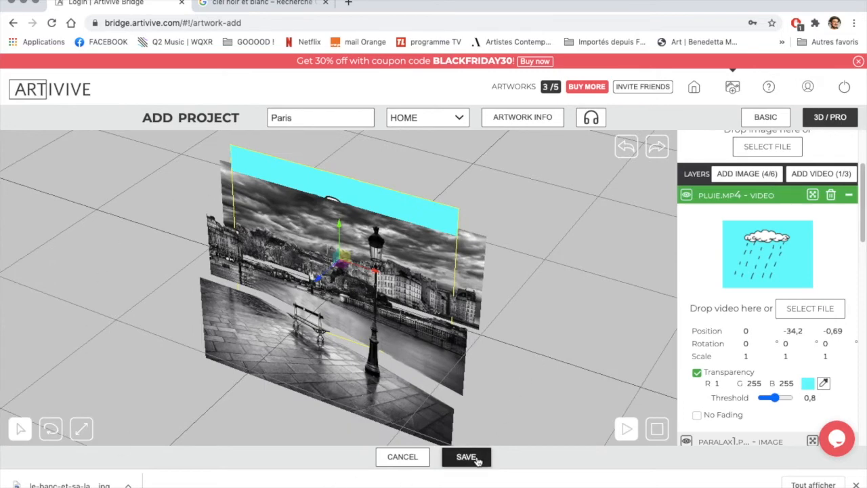
{"action": "left_click_drag", "start_coordinate": [557, 360], "coordinate": [565, 338]}
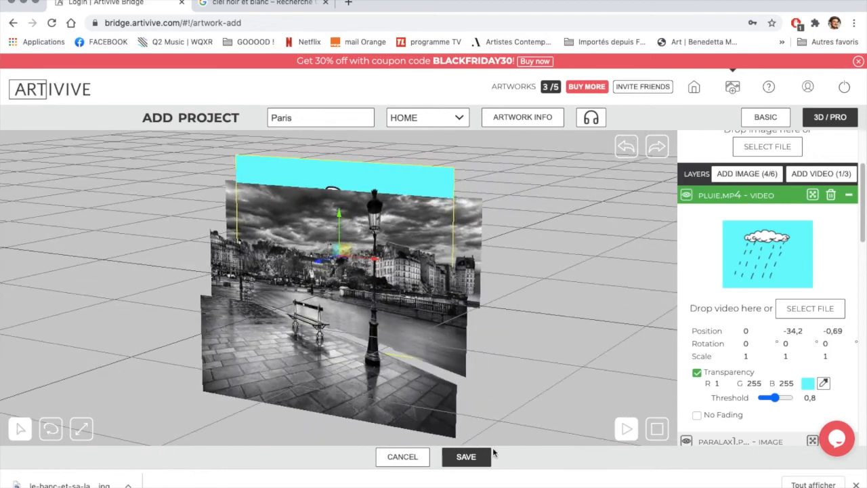
{"action": "left_click", "coordinate": [466, 456]}
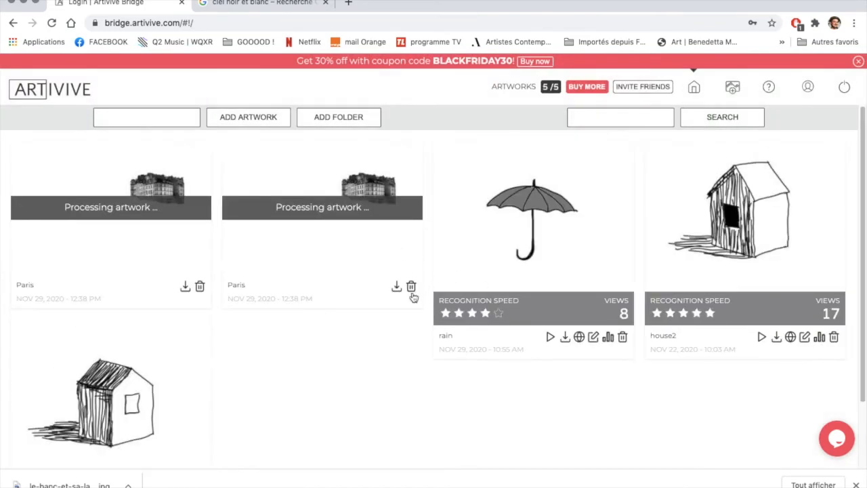
- Delete the second, duplicate Paris artwork from the artwork overview
{"action": "left_click", "coordinate": [411, 288]}
{"action": "left_click", "coordinate": [447, 273]}
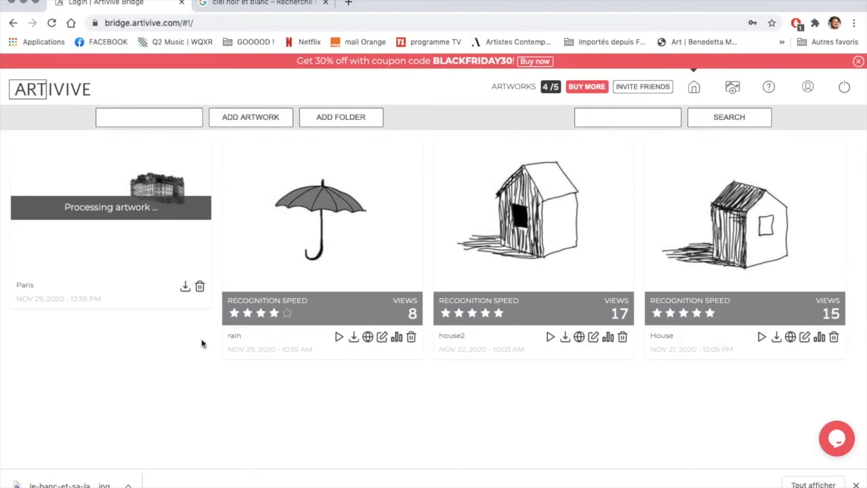